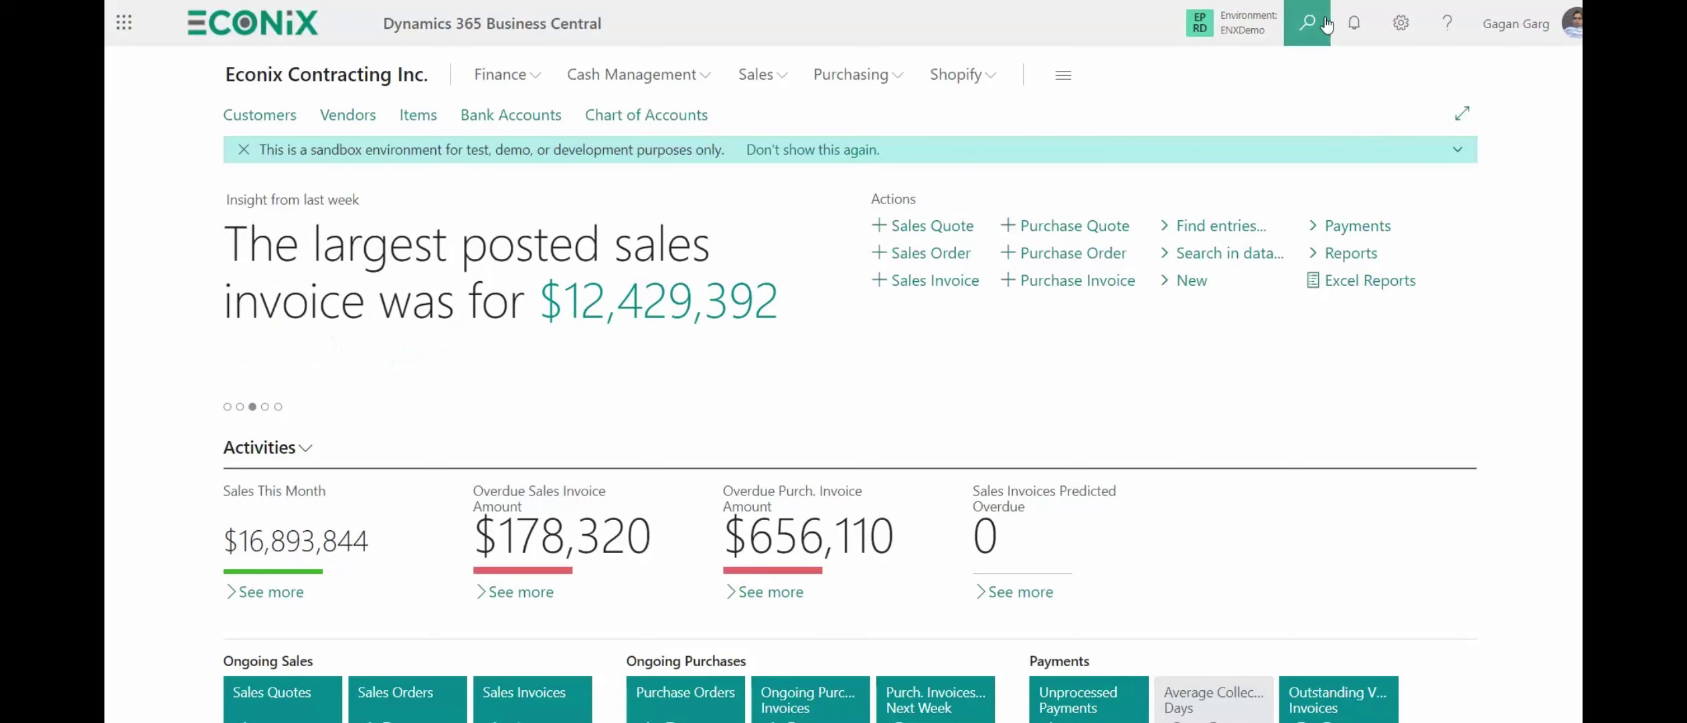
Search for the extensions page, open the Installed Extensions list and locate the Econix E-Fax extension
left_click(1318, 25)
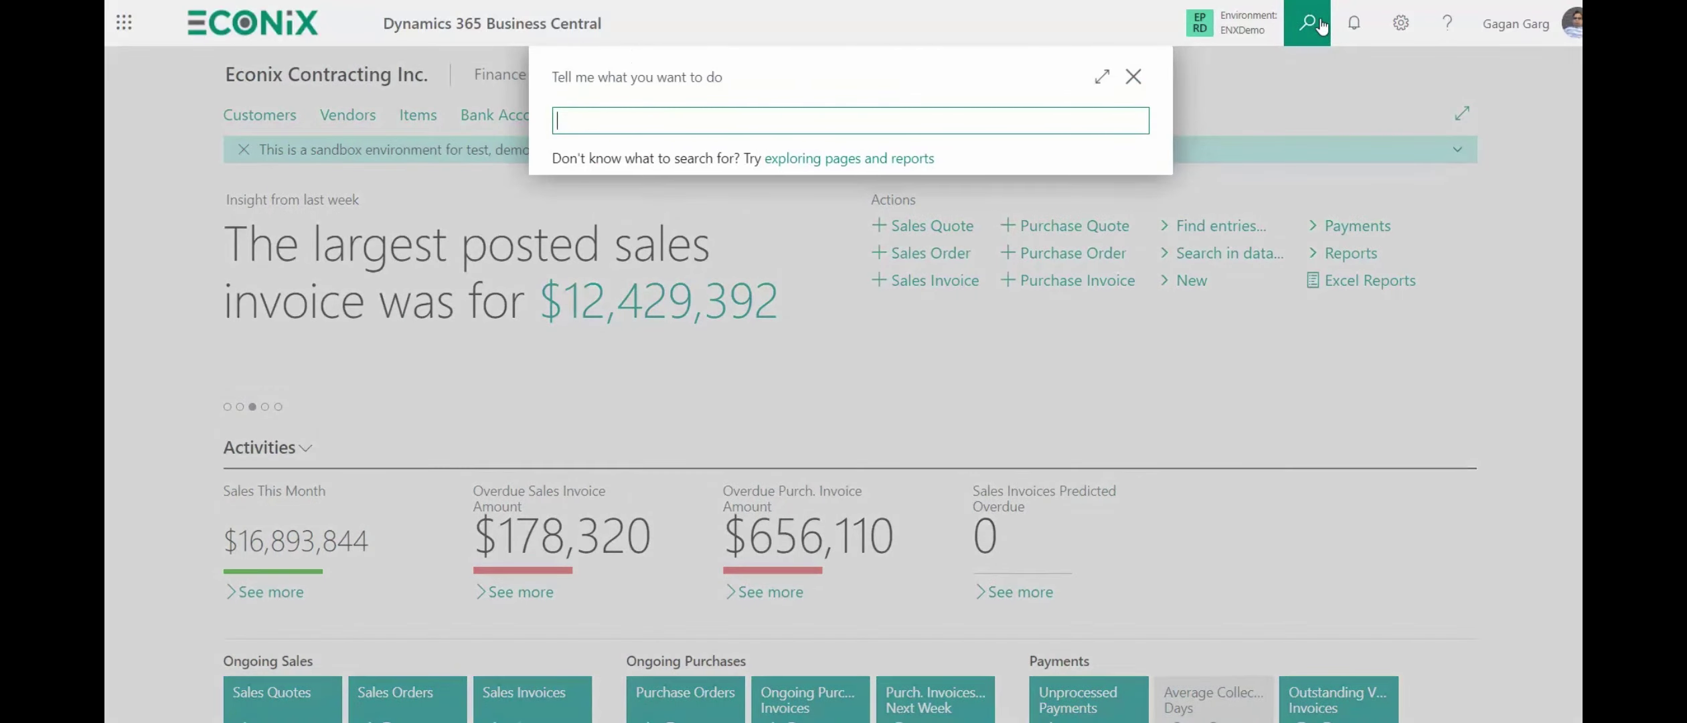
type("ex")
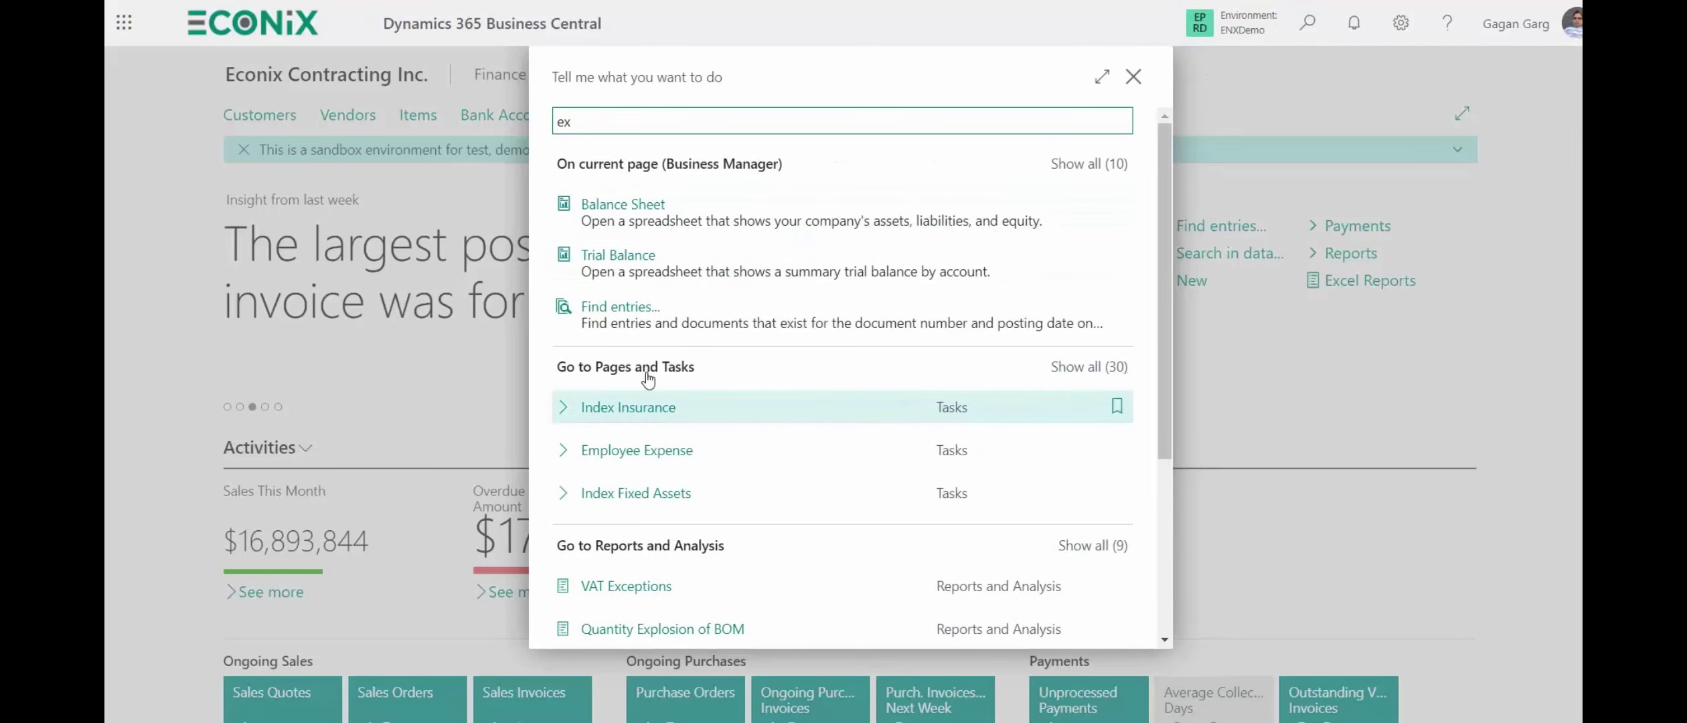
type("te")
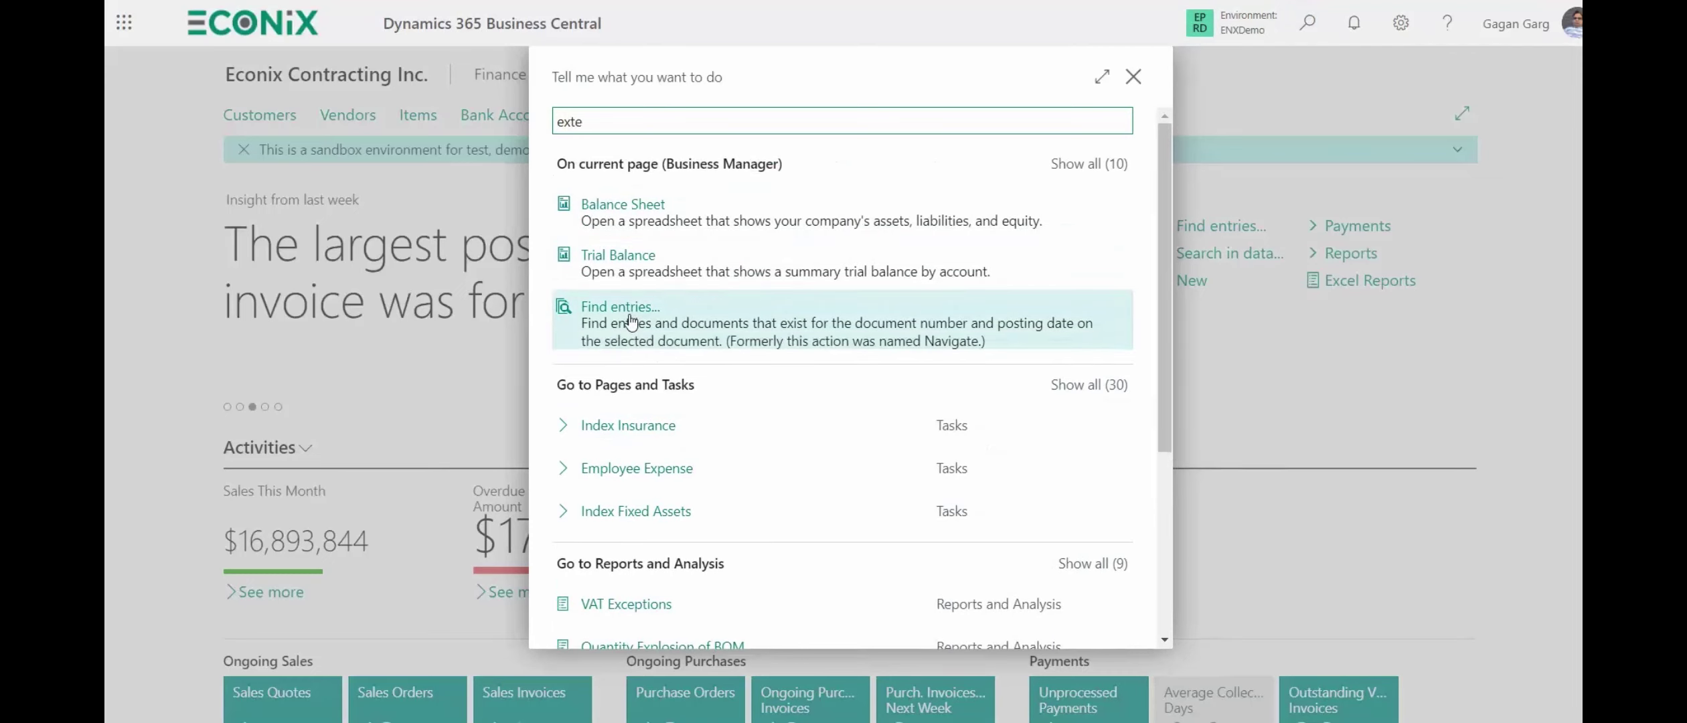
left_click(651, 215)
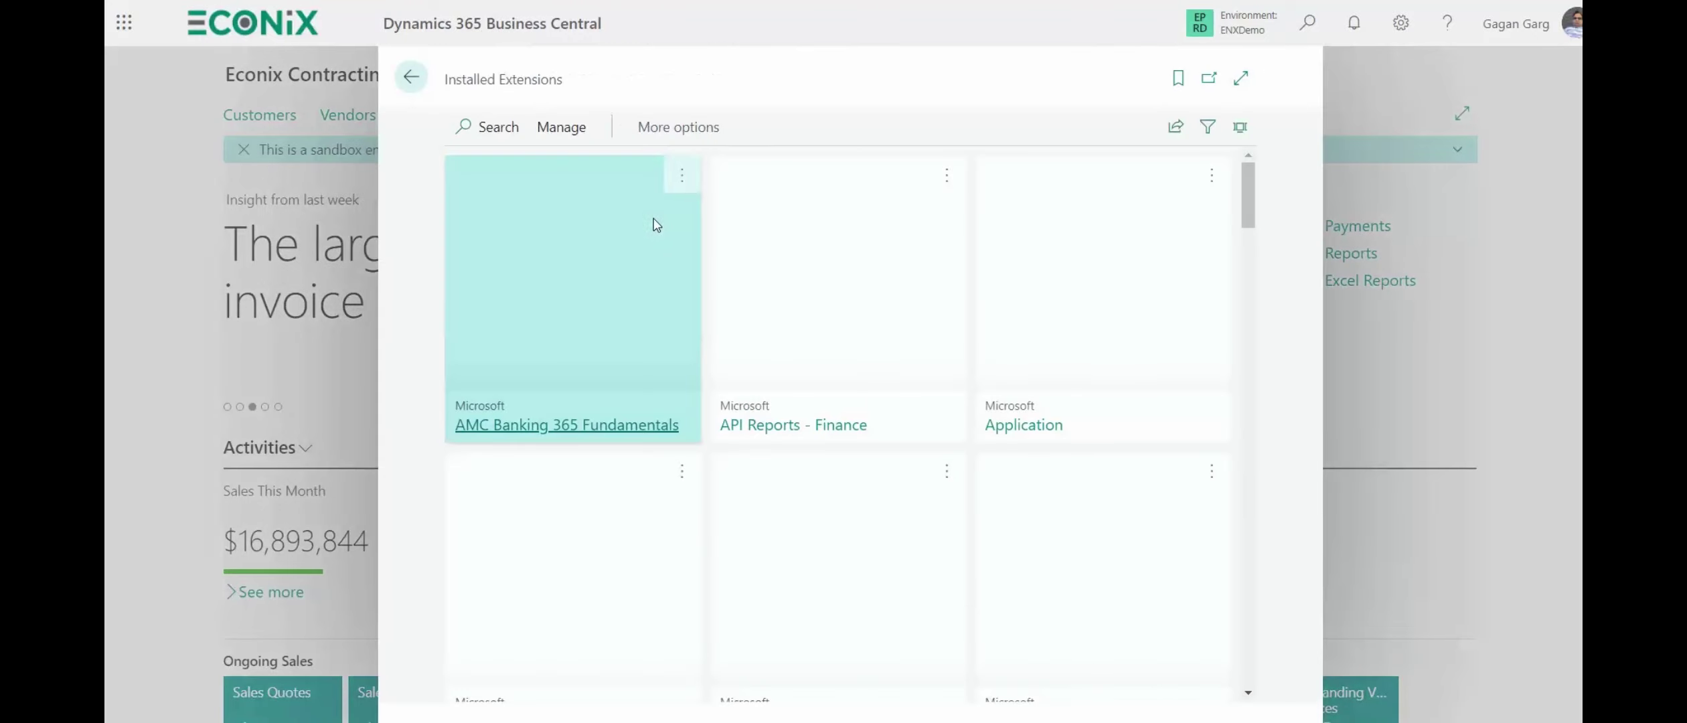
scroll(608, 400, "down", 15)
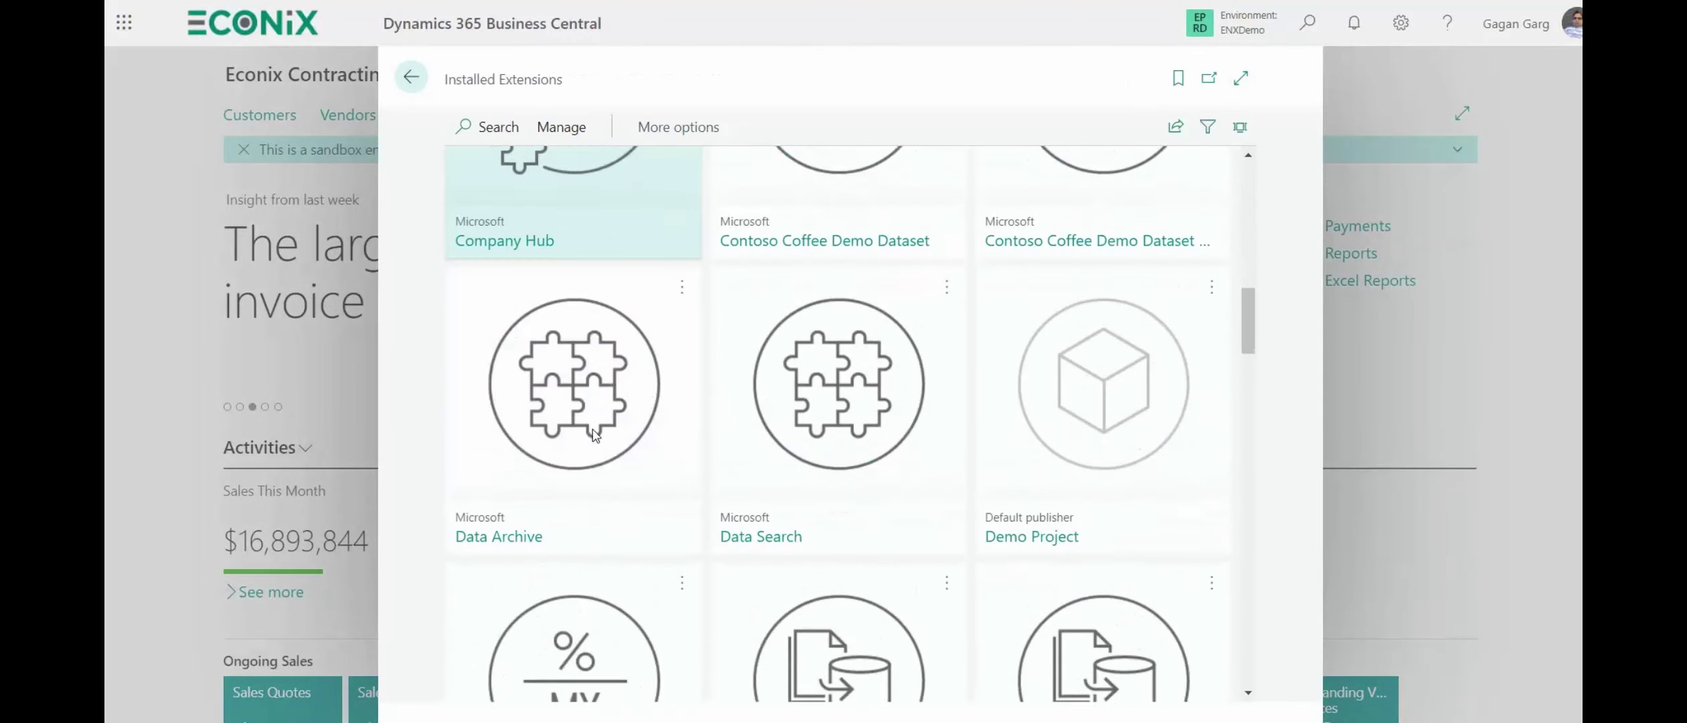
scroll(594, 434, "down", 9)
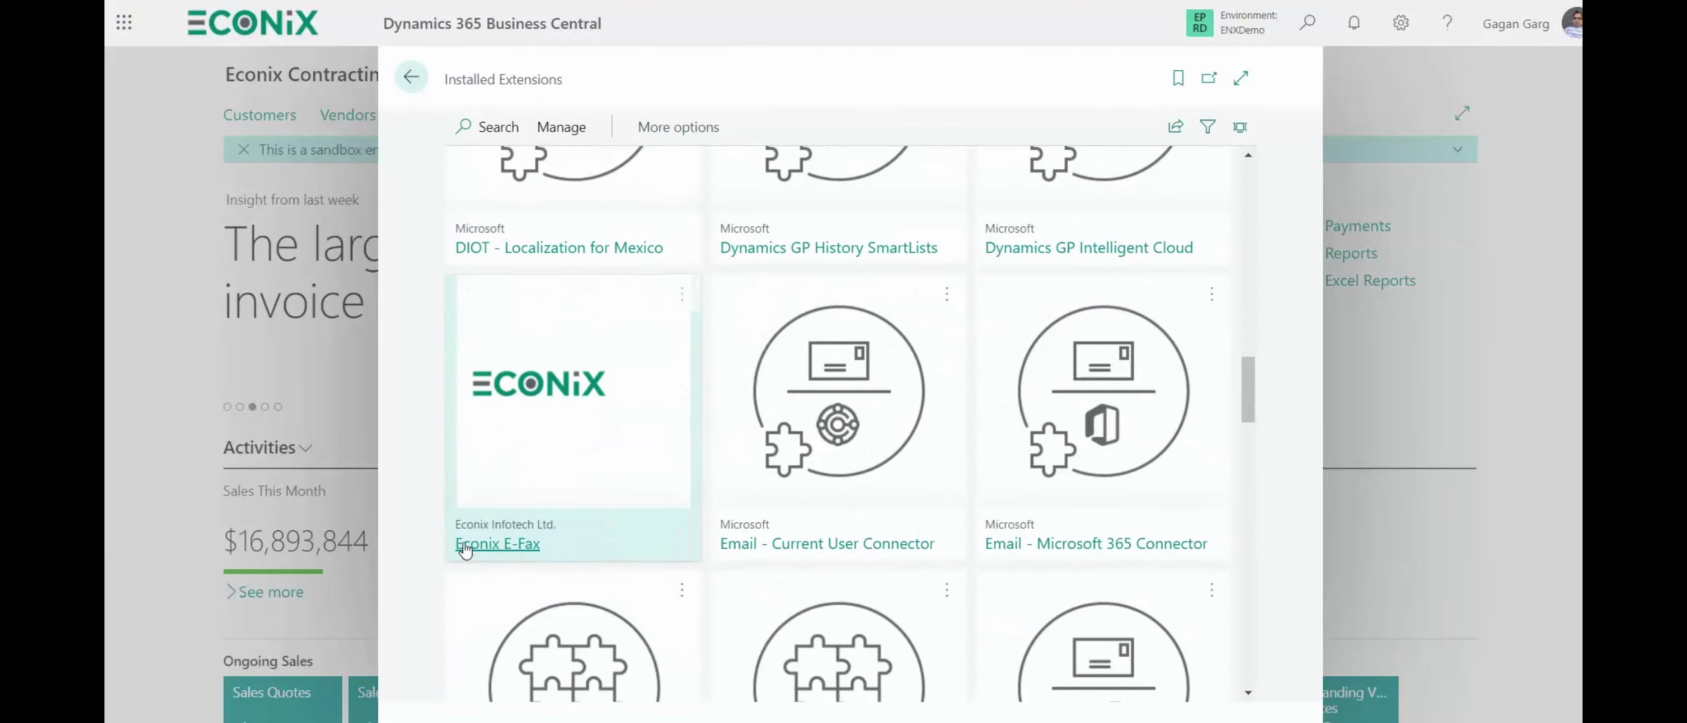
View the extension settings of Econix E-Fax and return to the home page
left_click(604, 474)
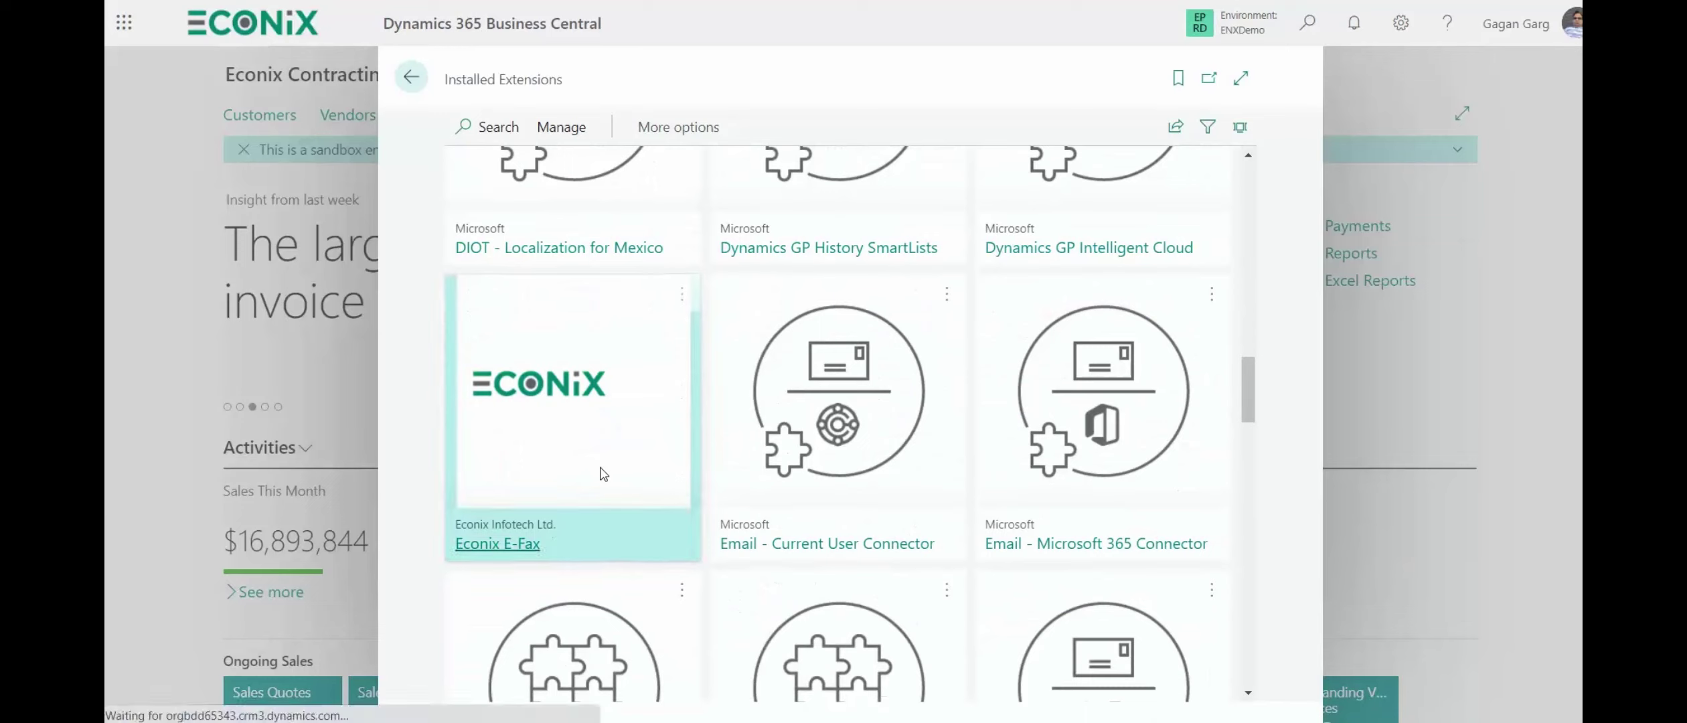
left_click(681, 307)
left_click(644, 365)
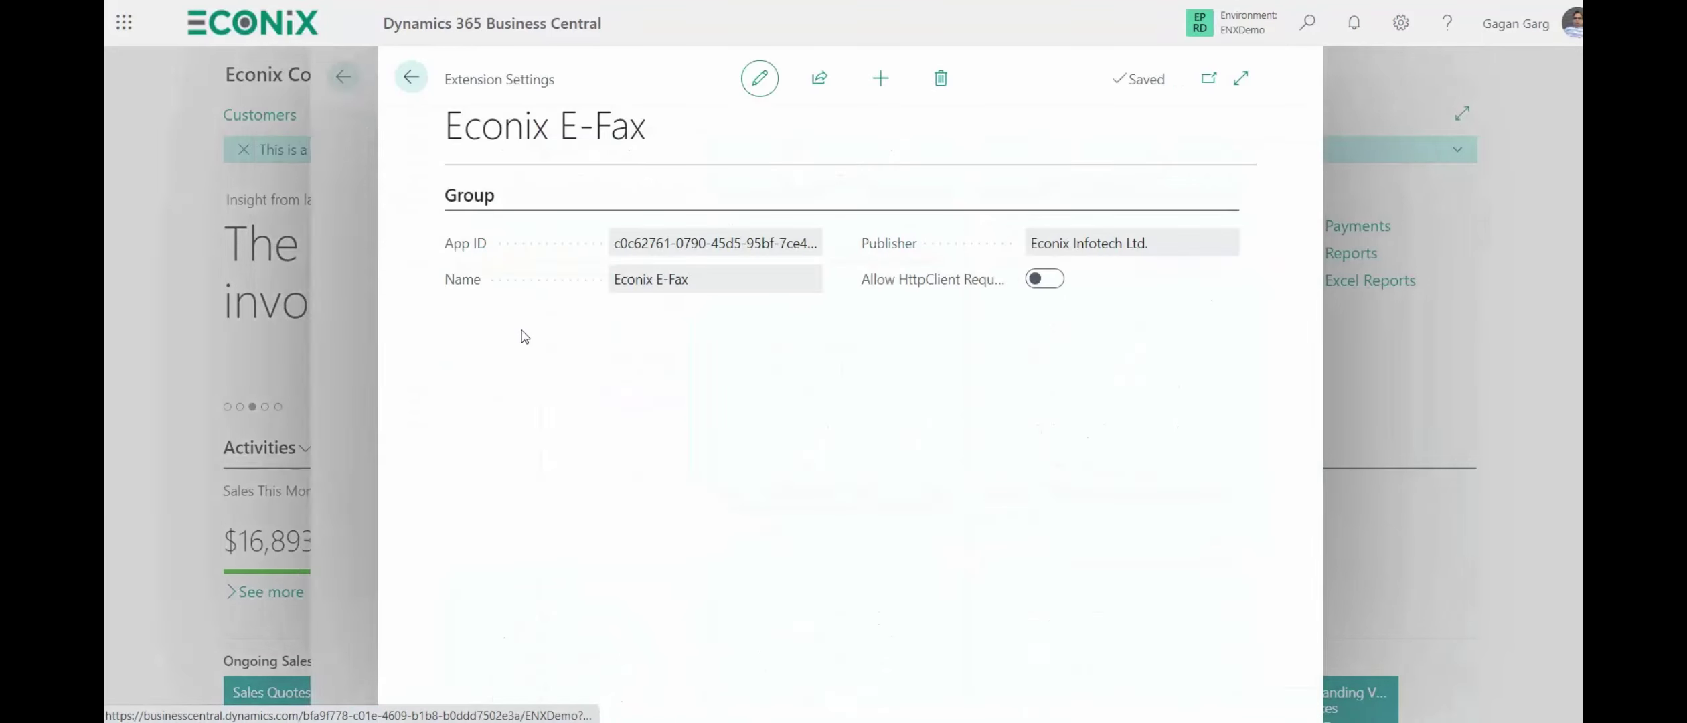
left_click(411, 79)
left_click(411, 77)
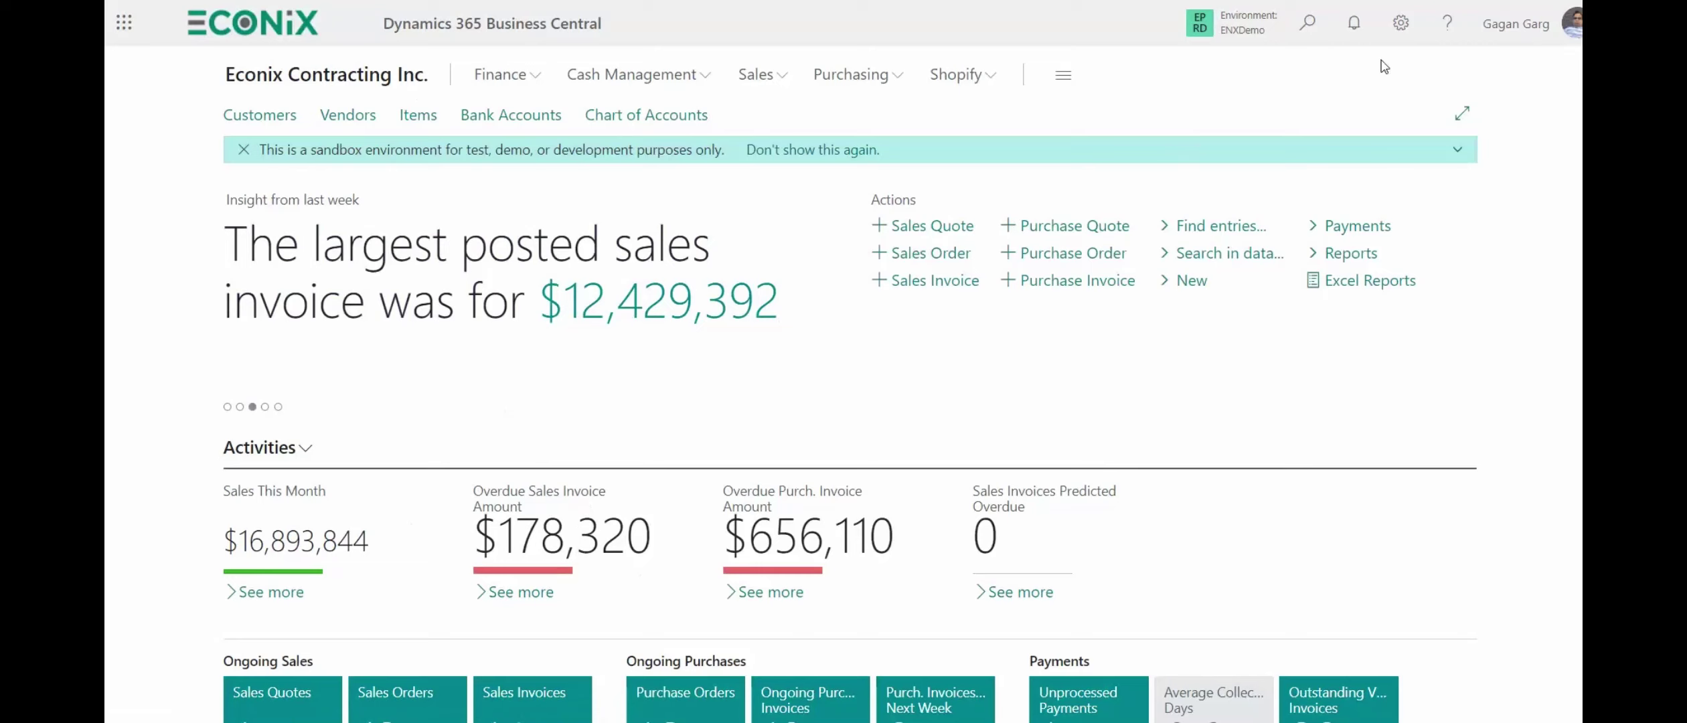
Review the e-Fax Domain and e-Fax Access Code fields in the Company Information's e-Fax Details, and close the page
left_click(1400, 23)
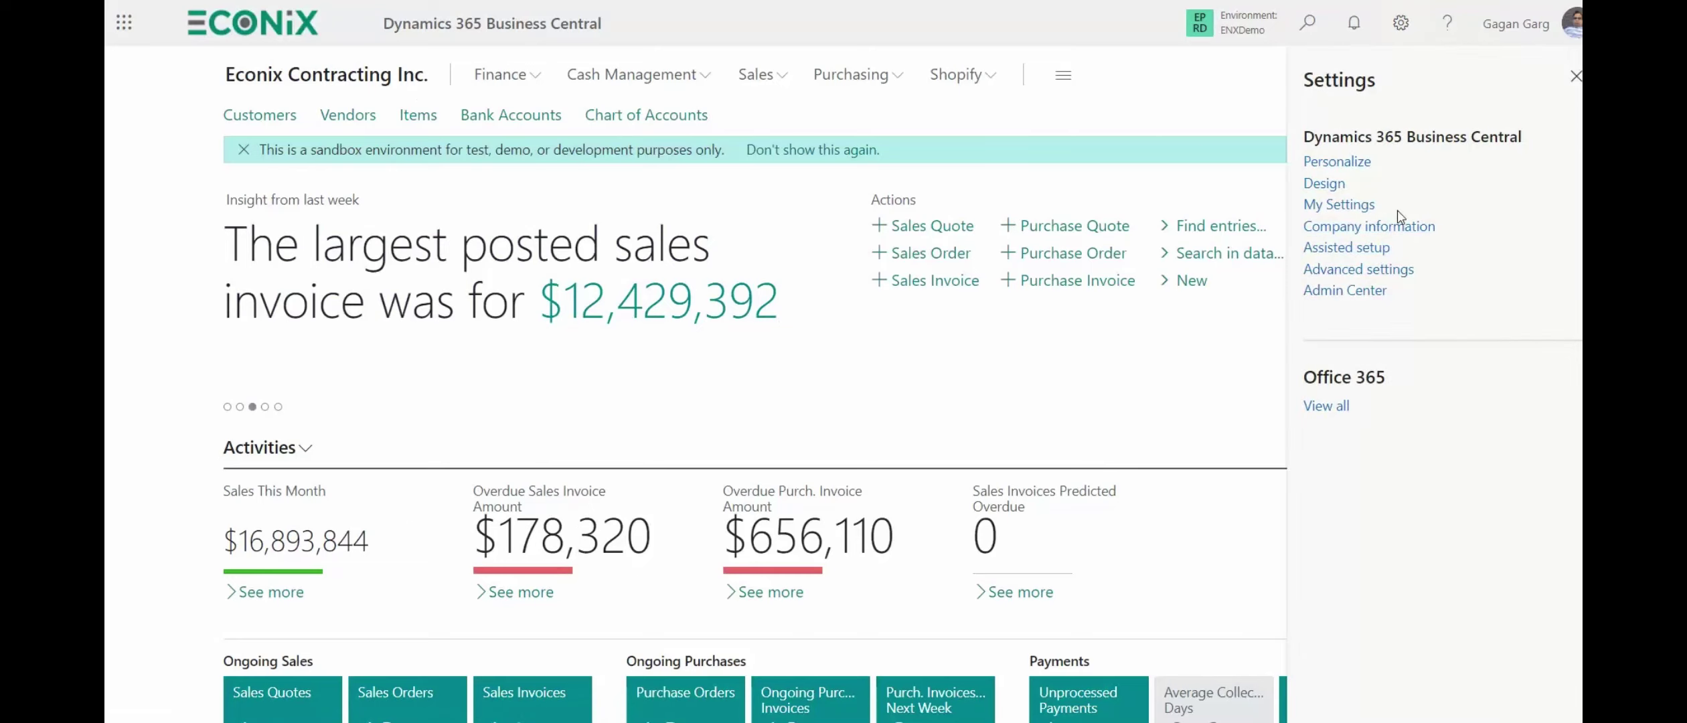
left_click(1398, 227)
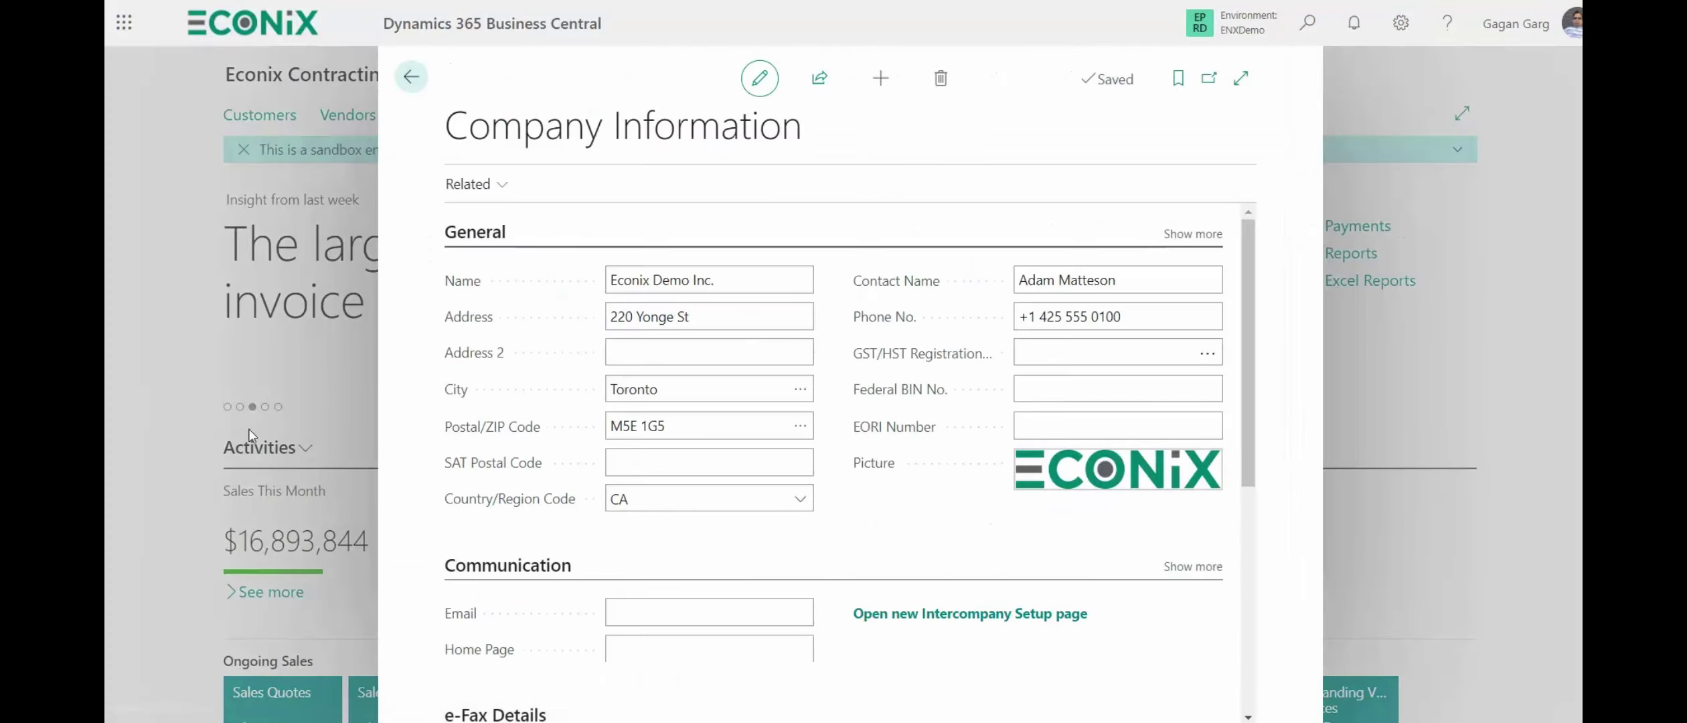
scroll(503, 492, "down", 5)
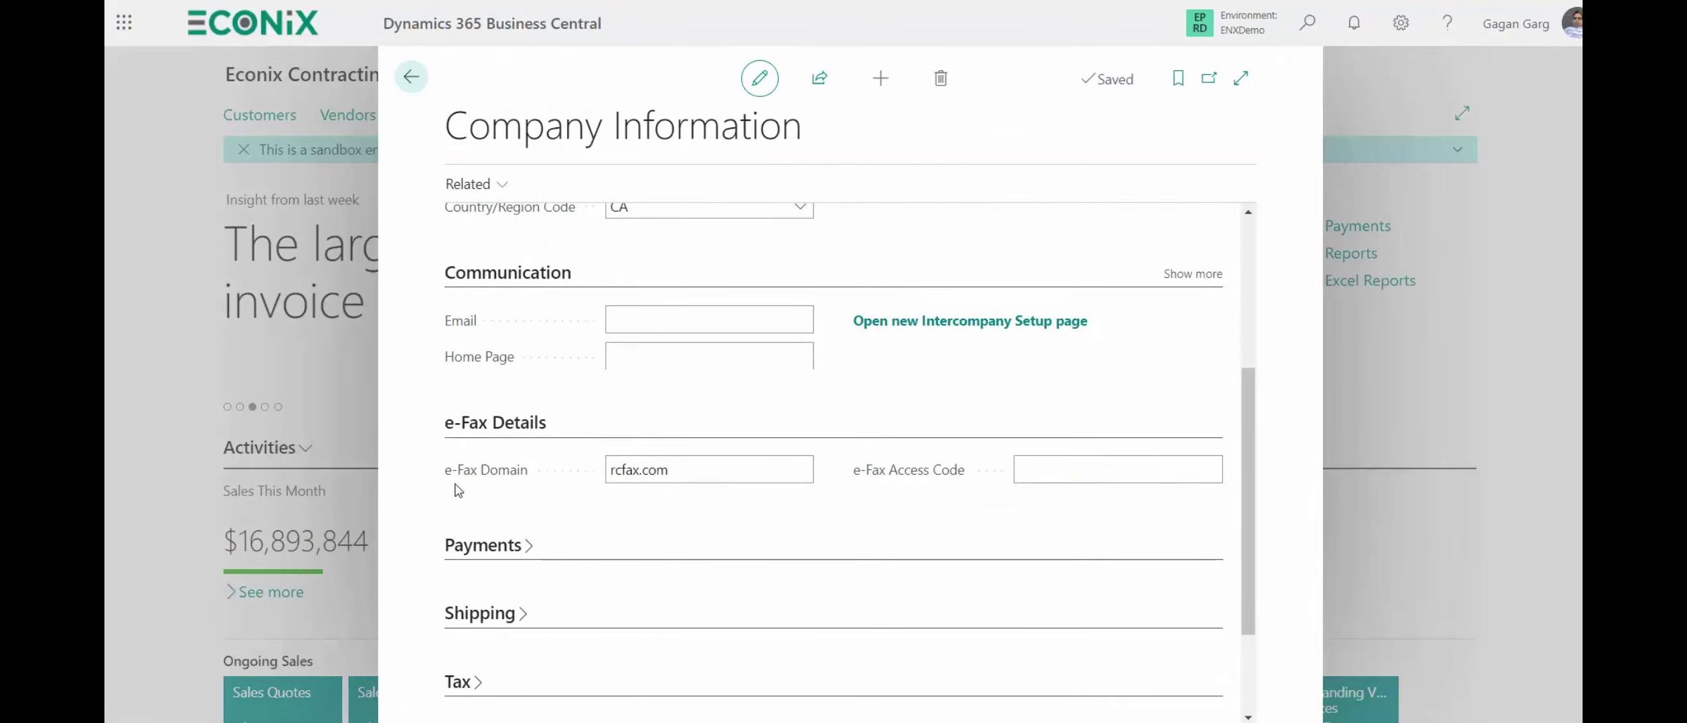
left_click(669, 471)
double_click(678, 470)
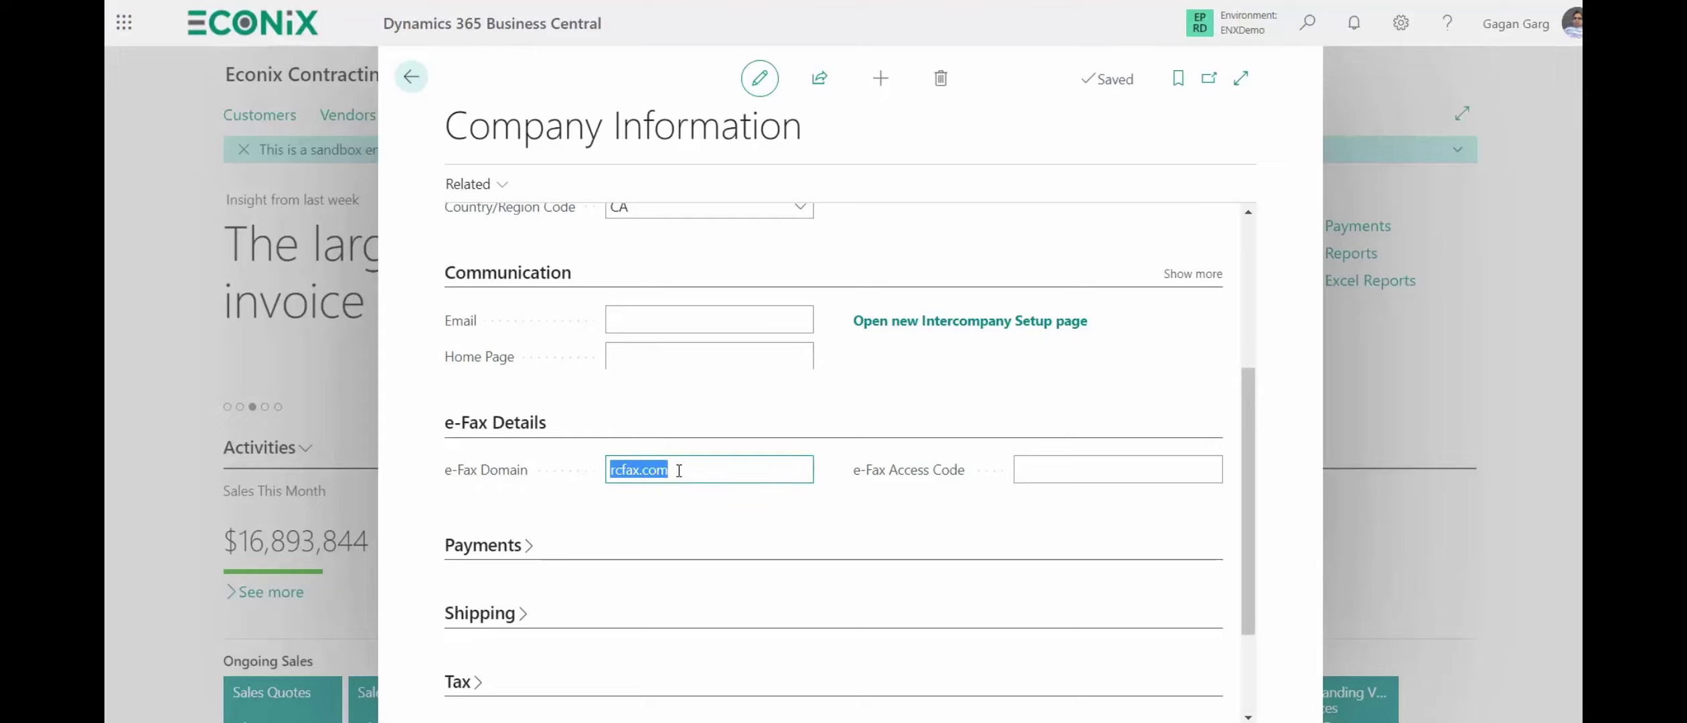
left_click(1134, 467)
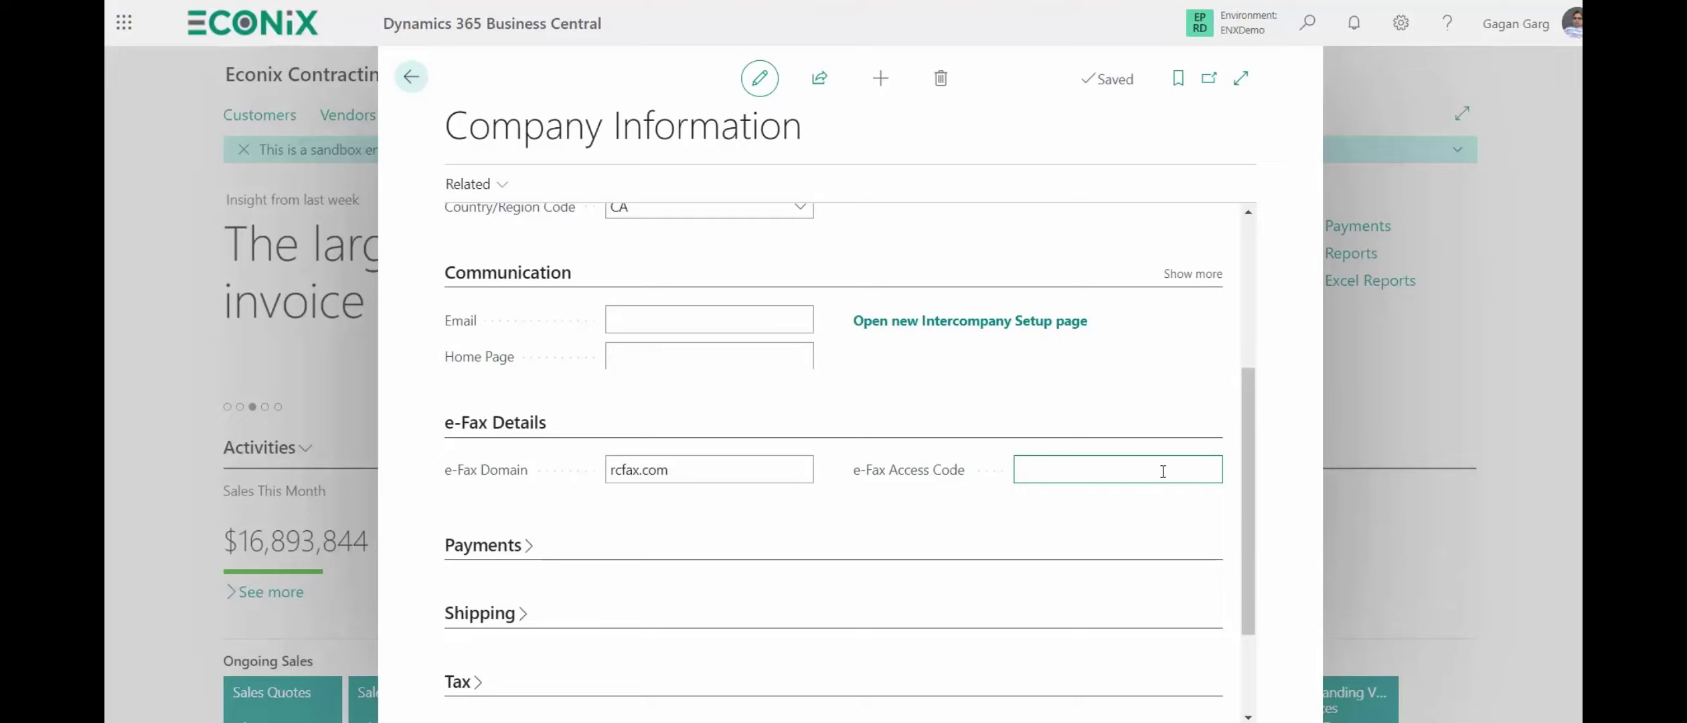
left_click(405, 89)
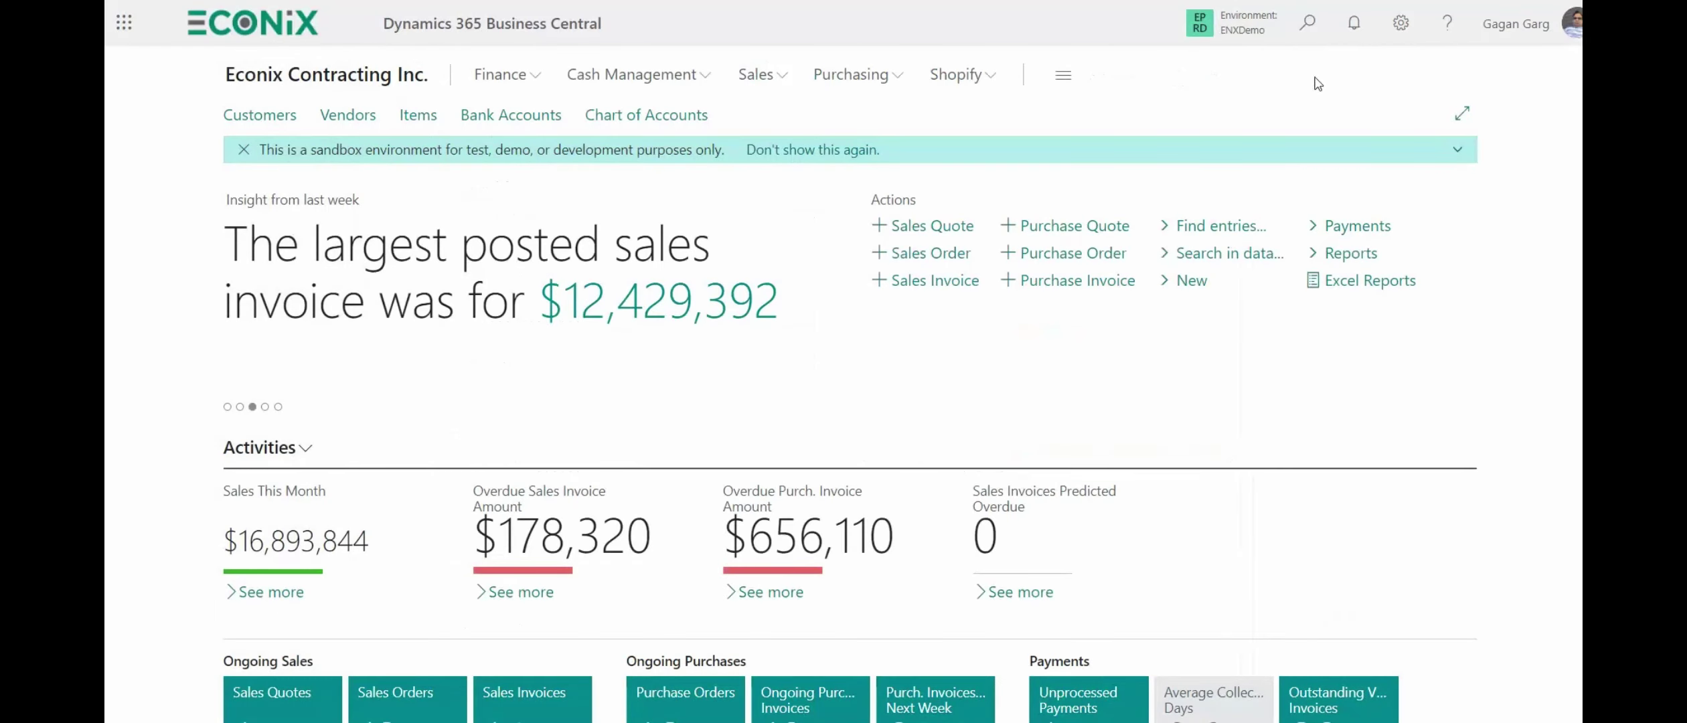
Search for "fax" and open the e-Fax Setup list in edit mode
left_click(1302, 30)
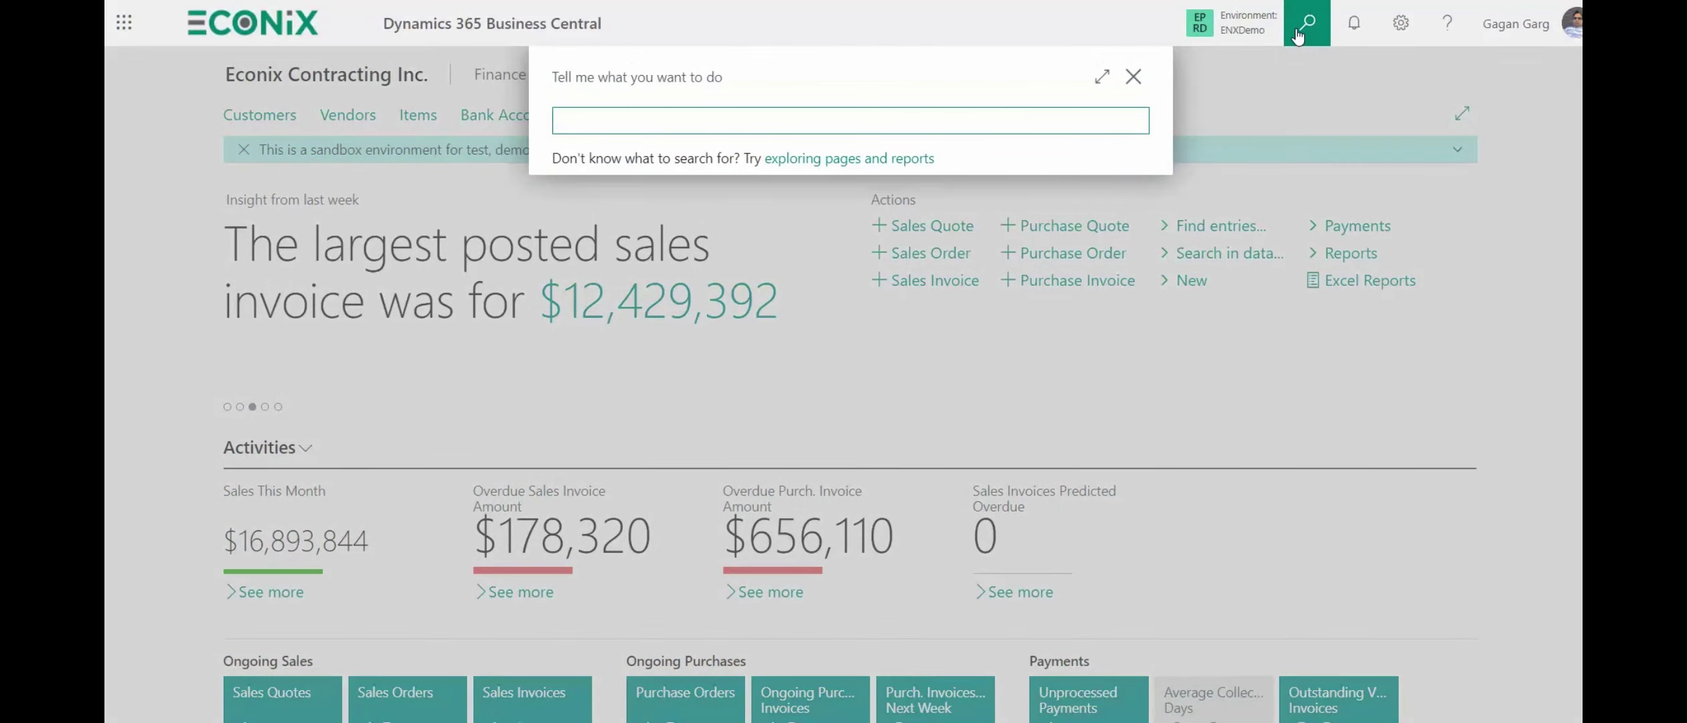
type("fax")
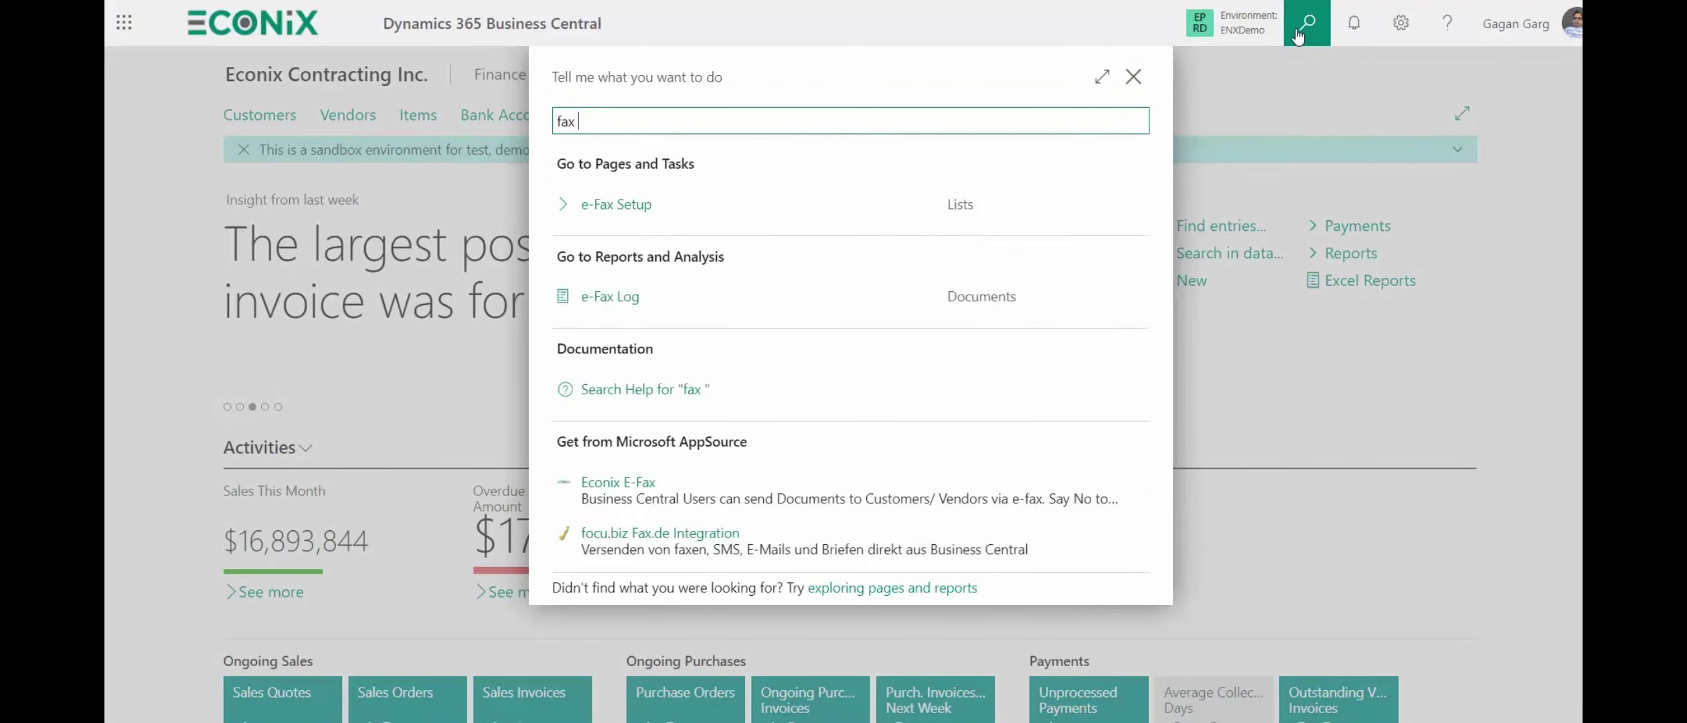
left_click(682, 213)
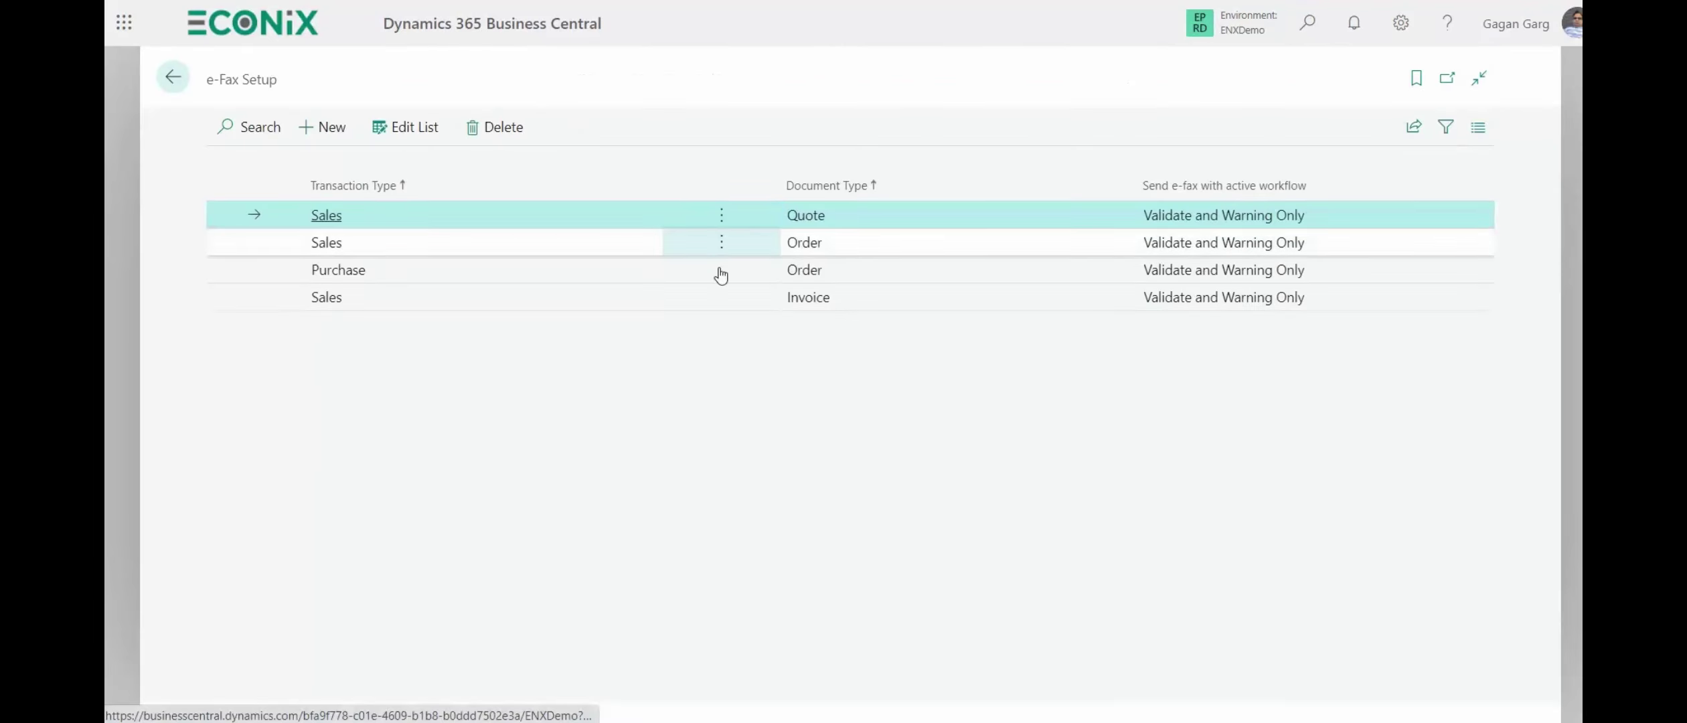
left_click(407, 129)
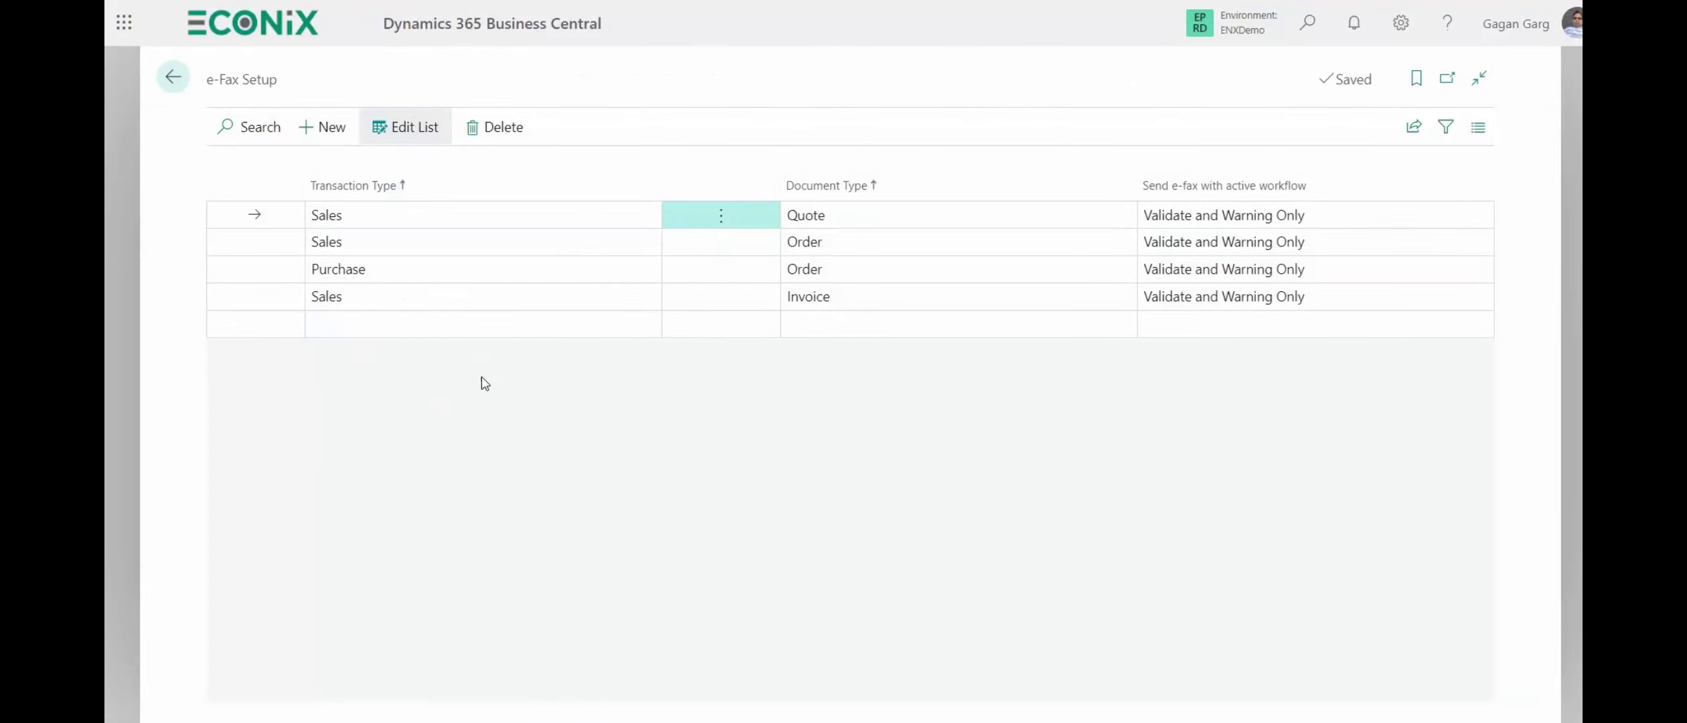
Examine the transaction type, document type and active-workflow sending options on the Sales Quote line, and close the setup list
left_click(459, 211)
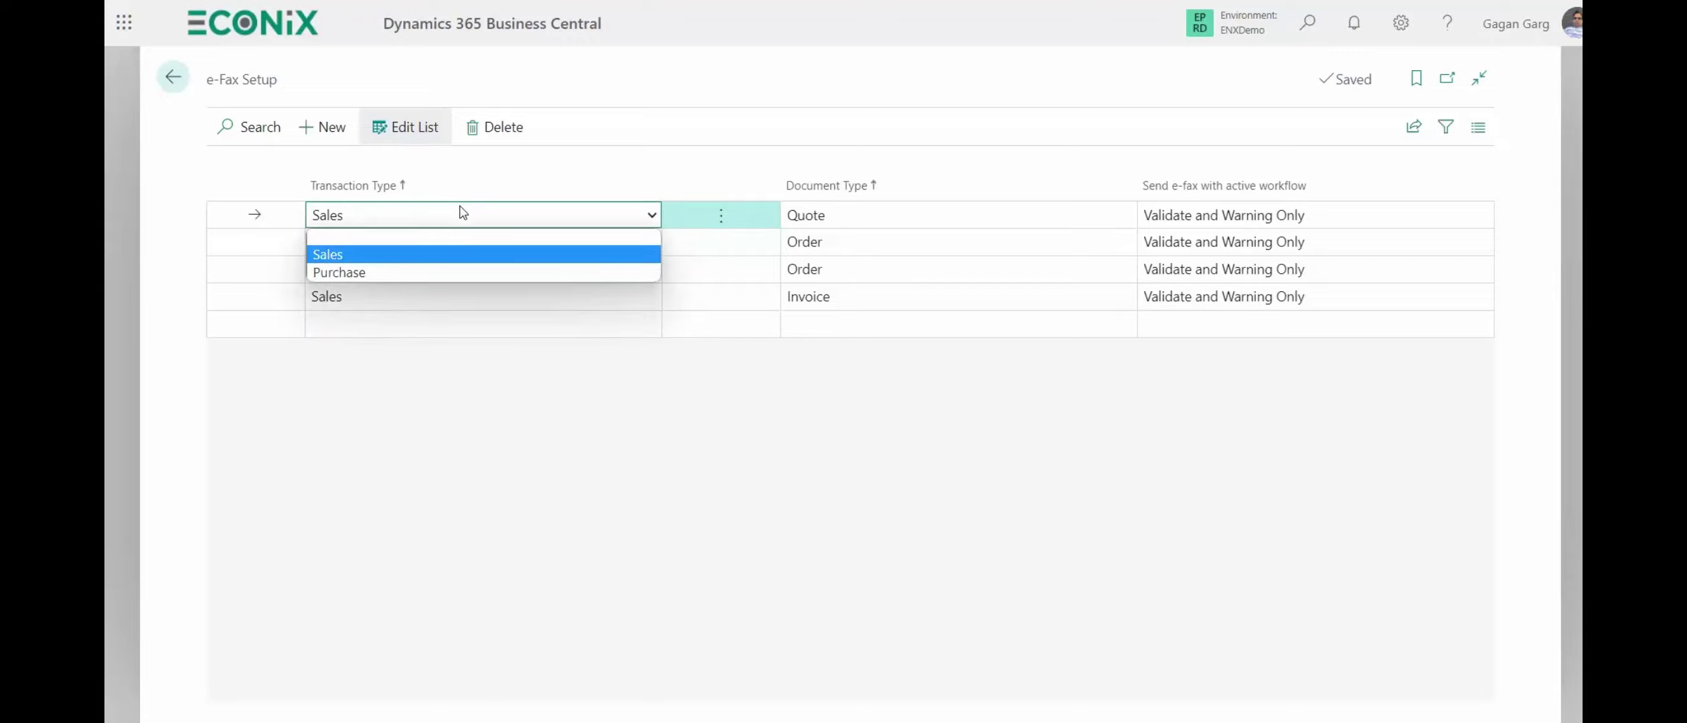
left_click(838, 220)
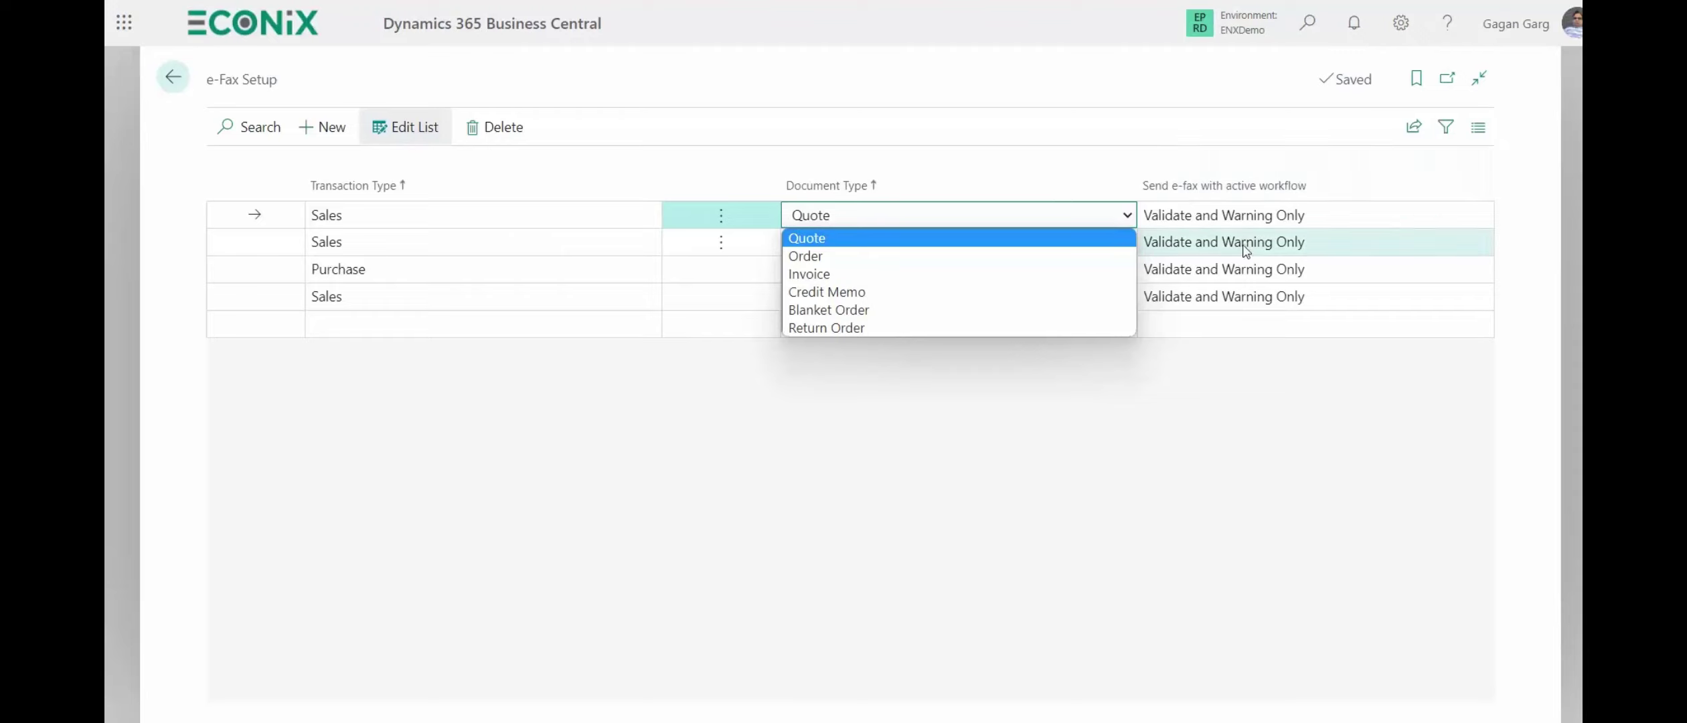
left_click(1263, 219)
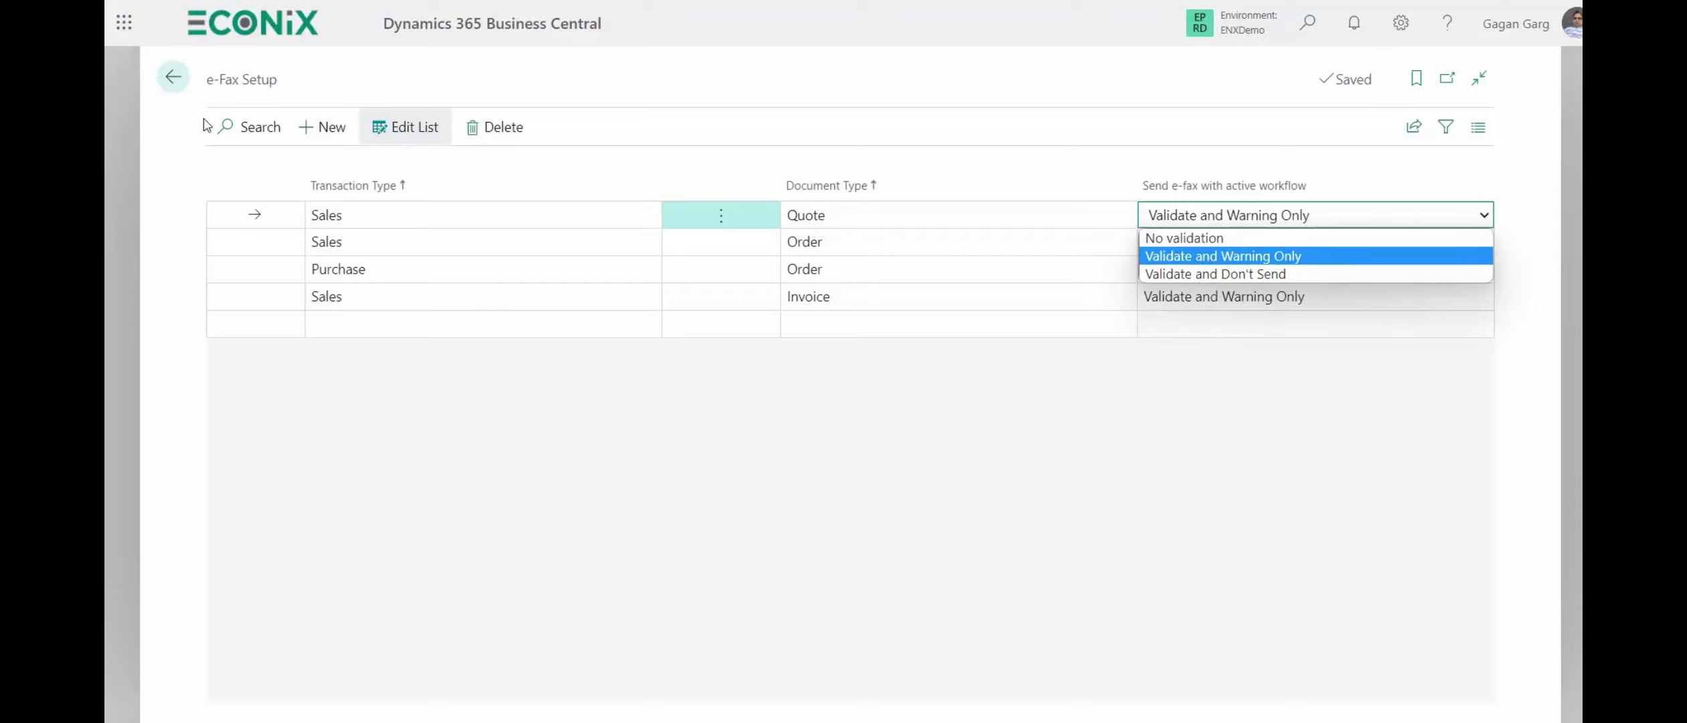
left_click(174, 77)
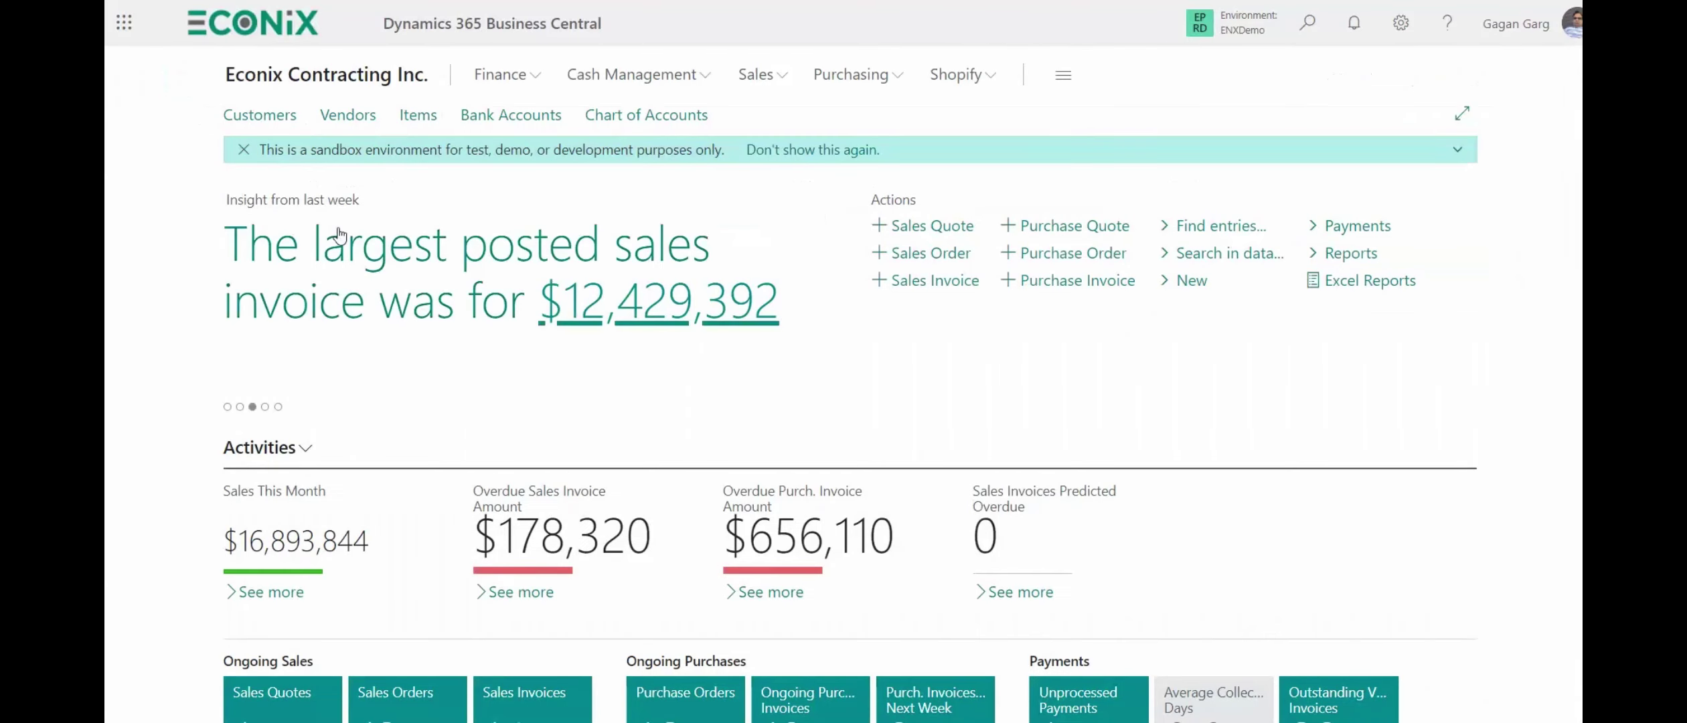
Dismiss the sandbox environment notice and open the customer card of Adatum Media
left_click(241, 152)
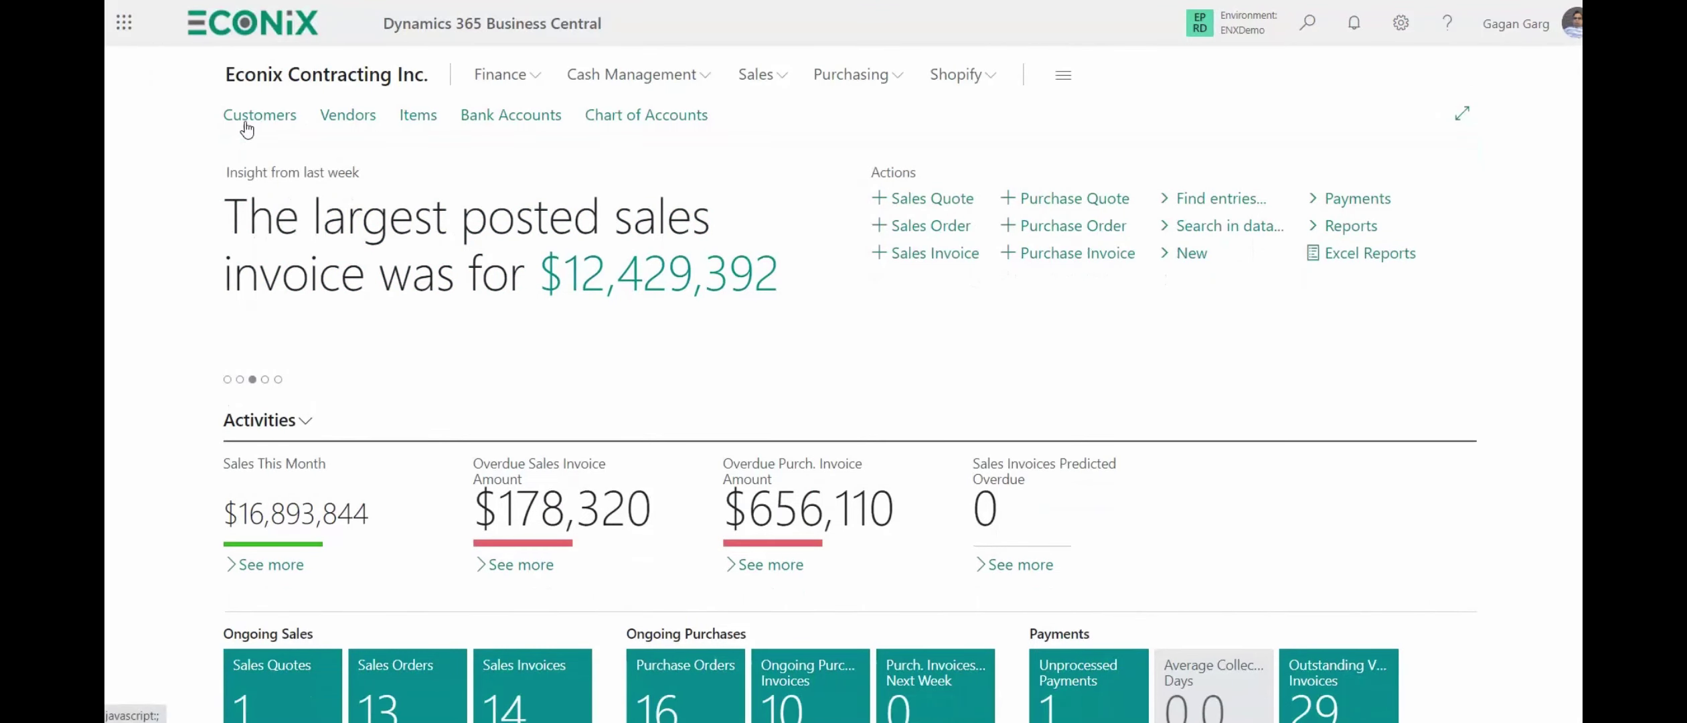
left_click(247, 117)
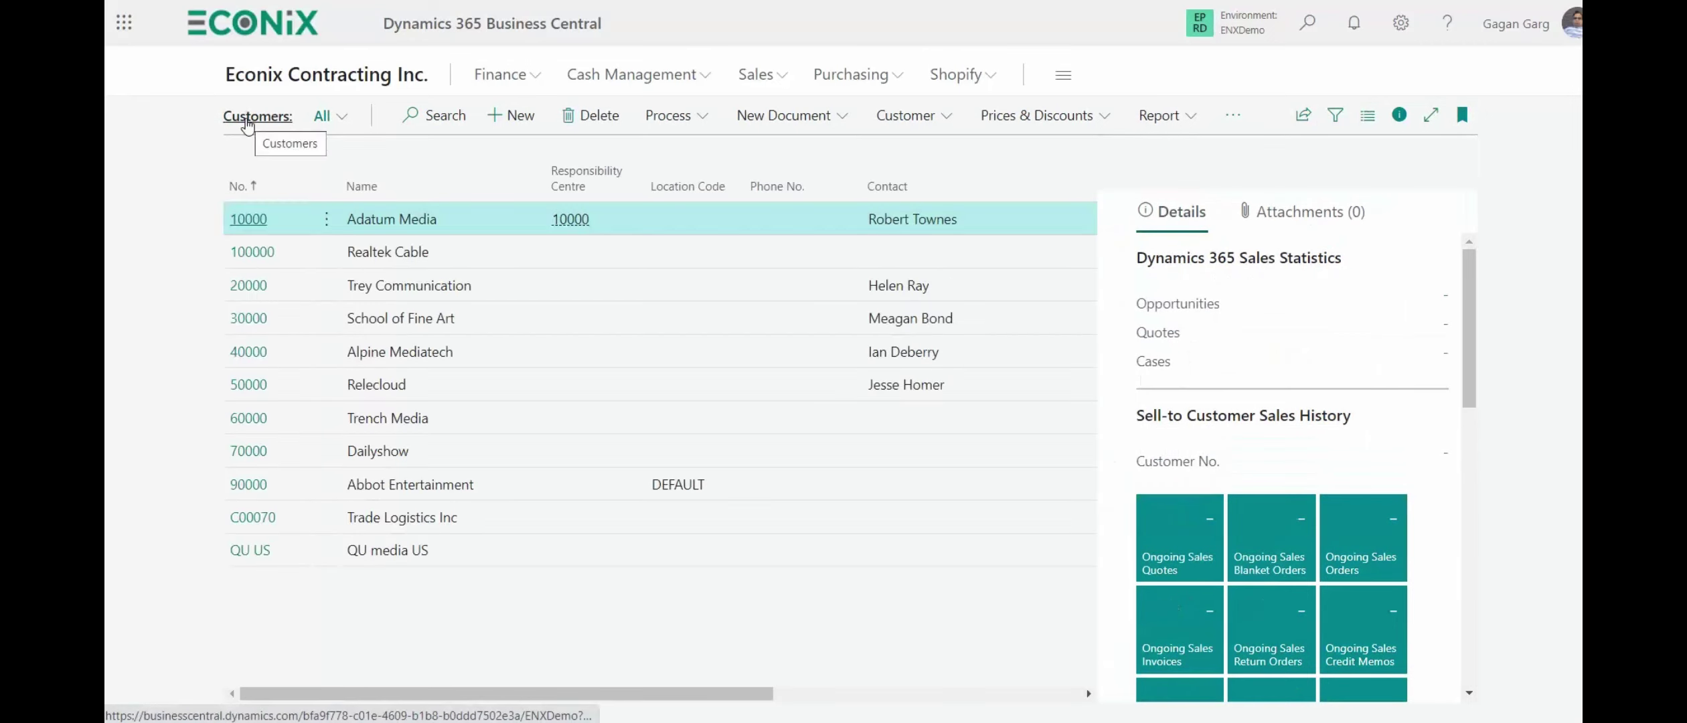
left_click(254, 218)
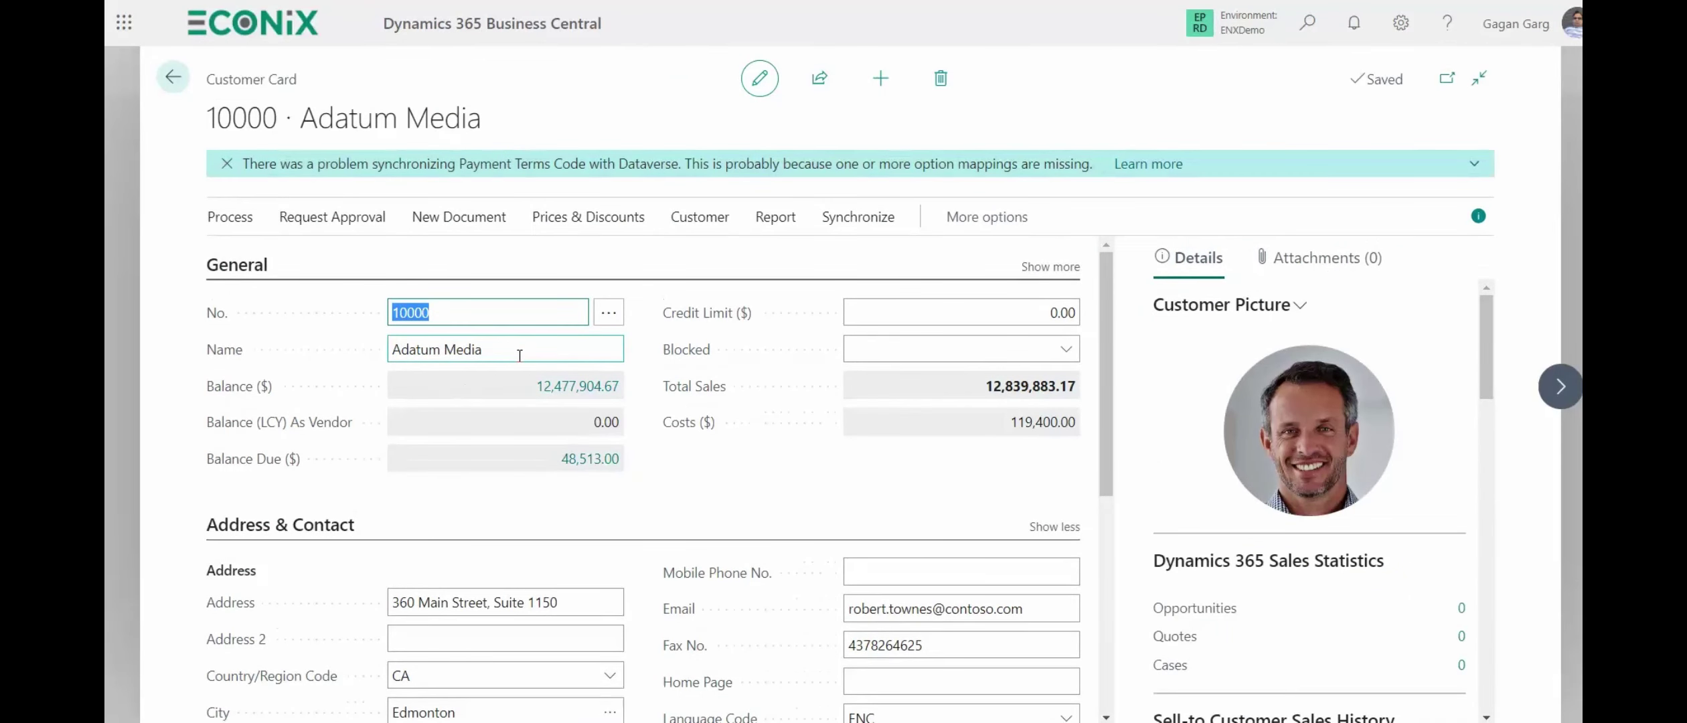
Check the Fax No. field in the customer's Address & Contact section, and close the card
scroll(541, 345, "down", 5)
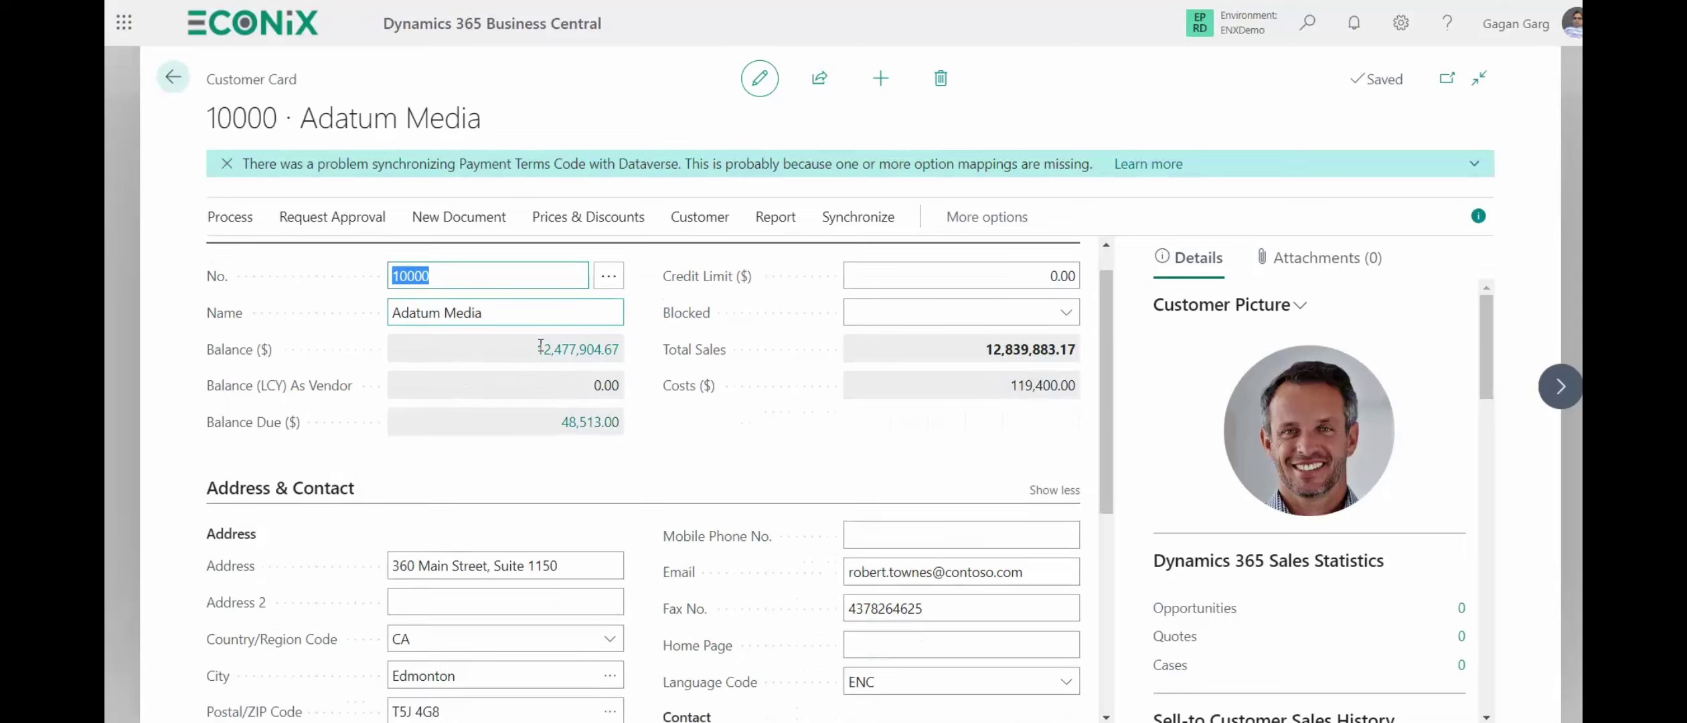
scroll(540, 358, "up", 3)
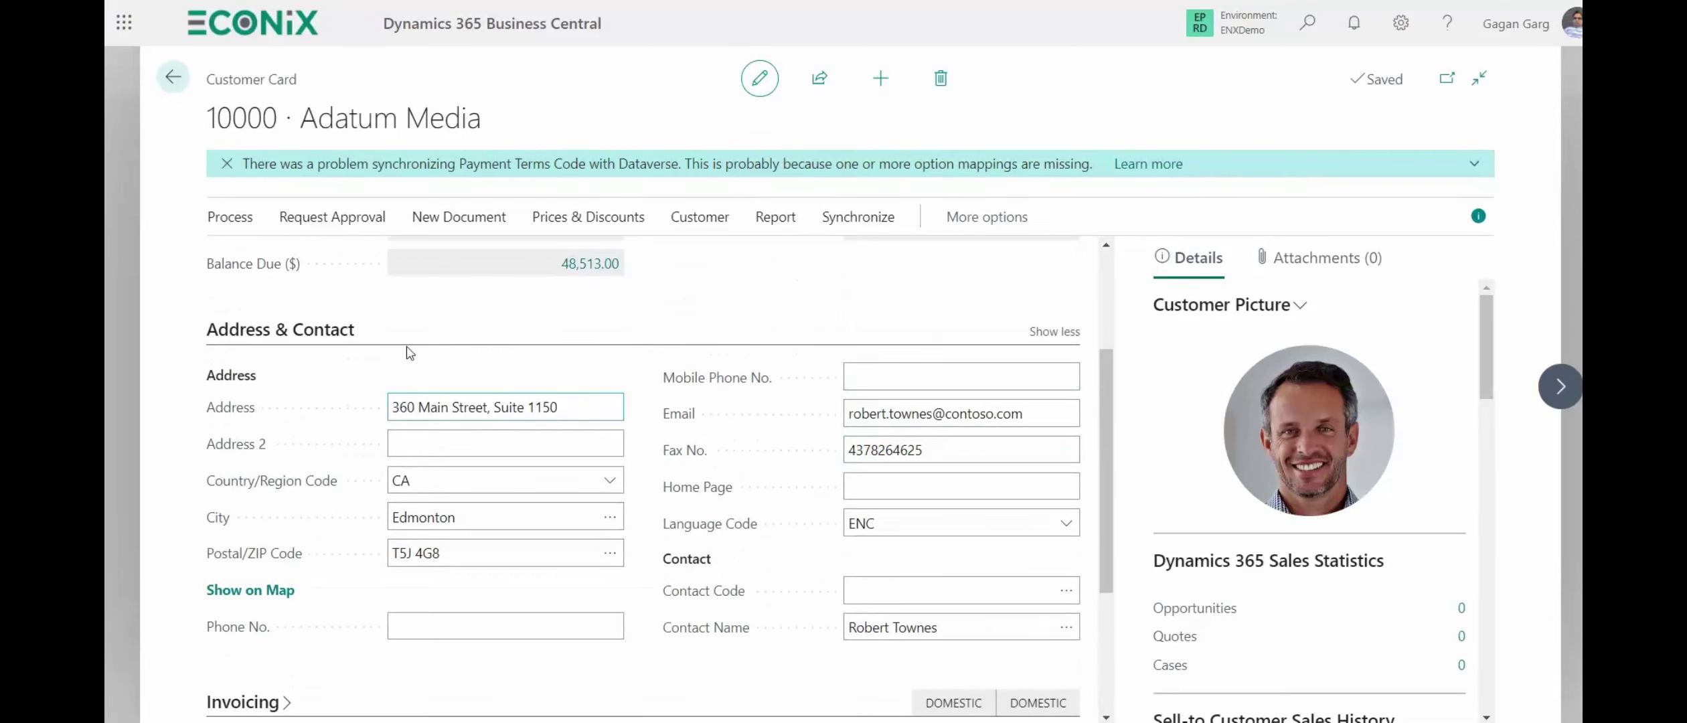
left_click(960, 453)
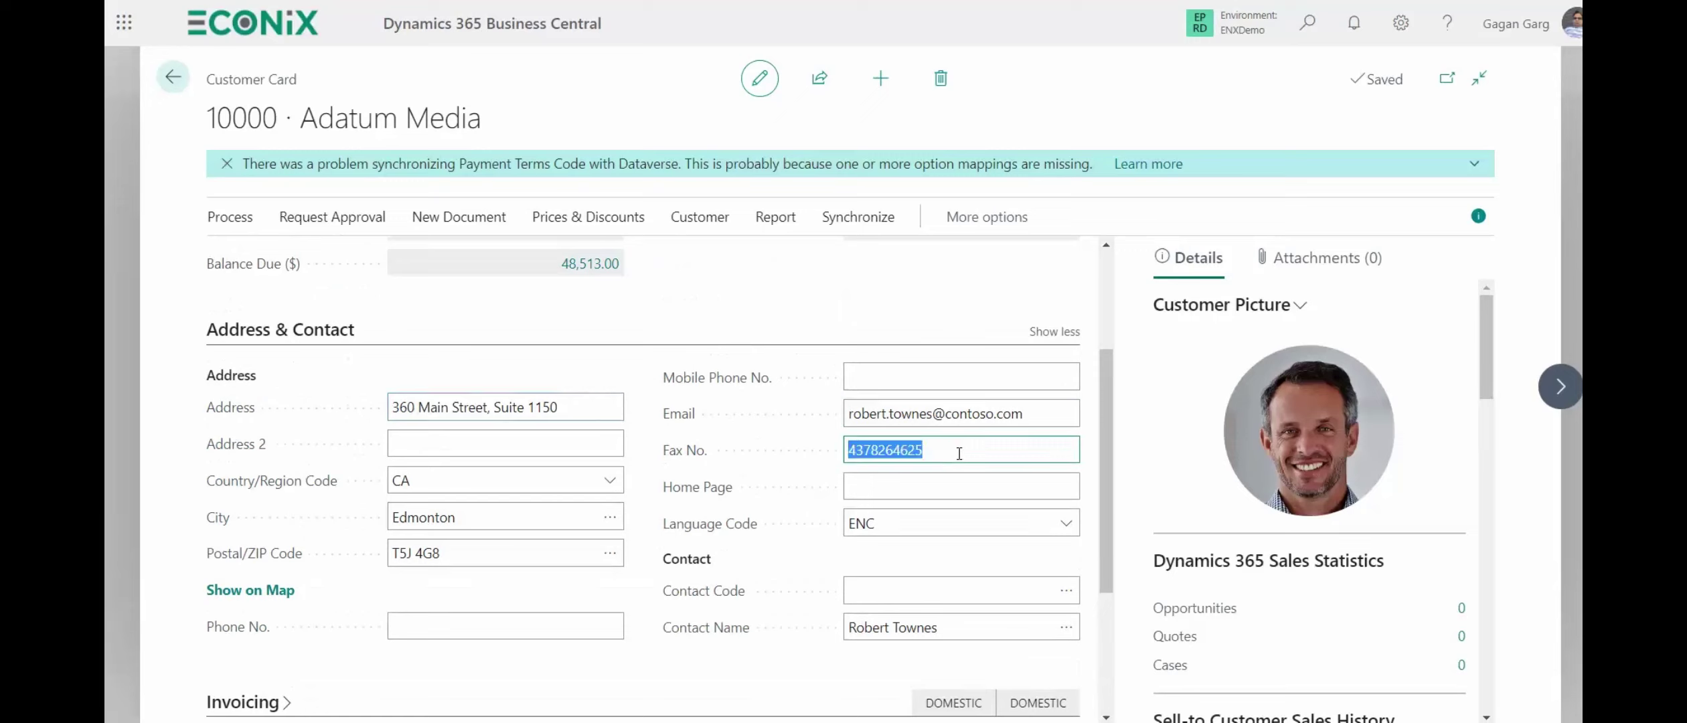
left_click(232, 162)
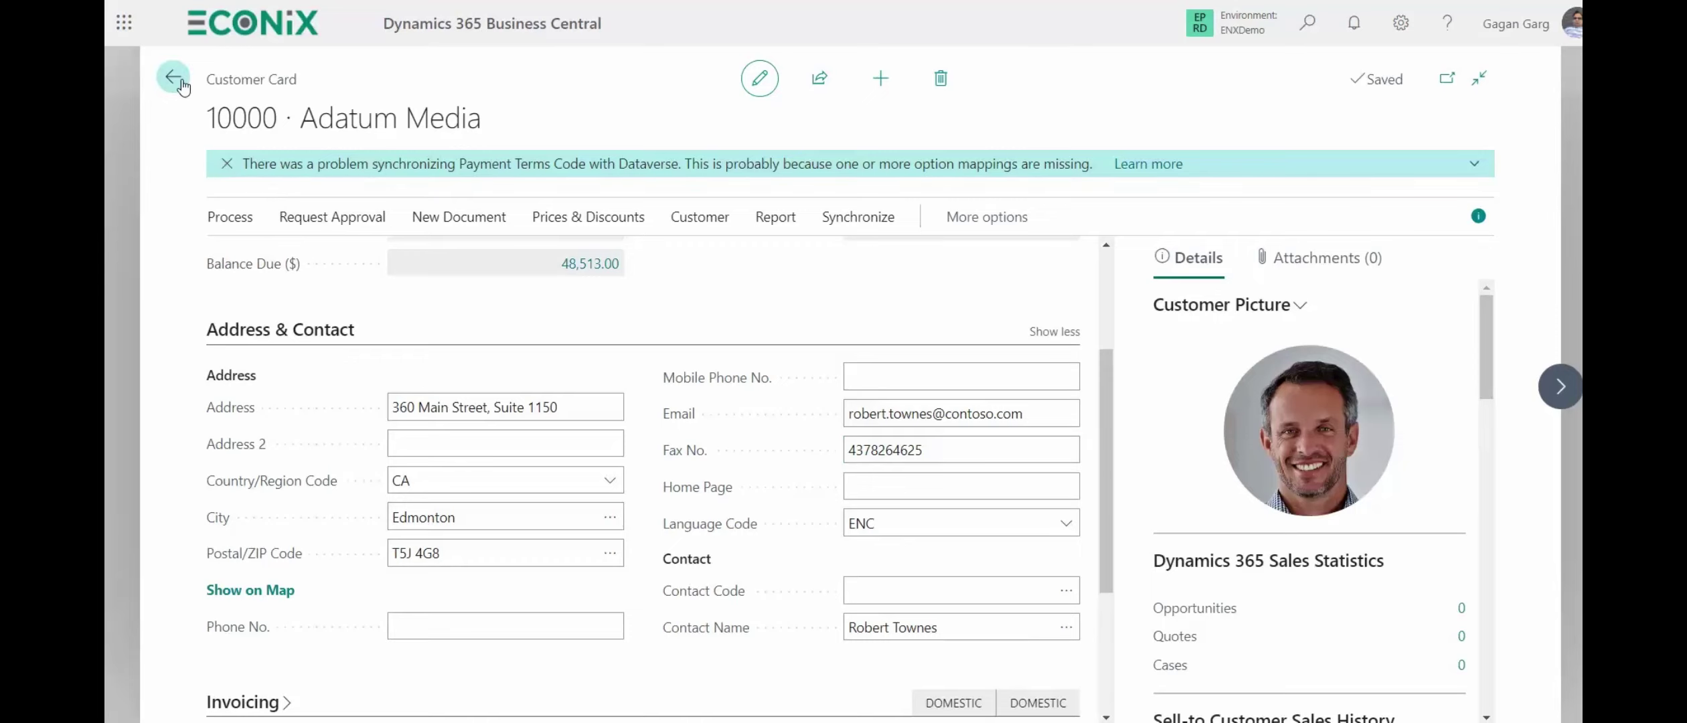
left_click(960, 442)
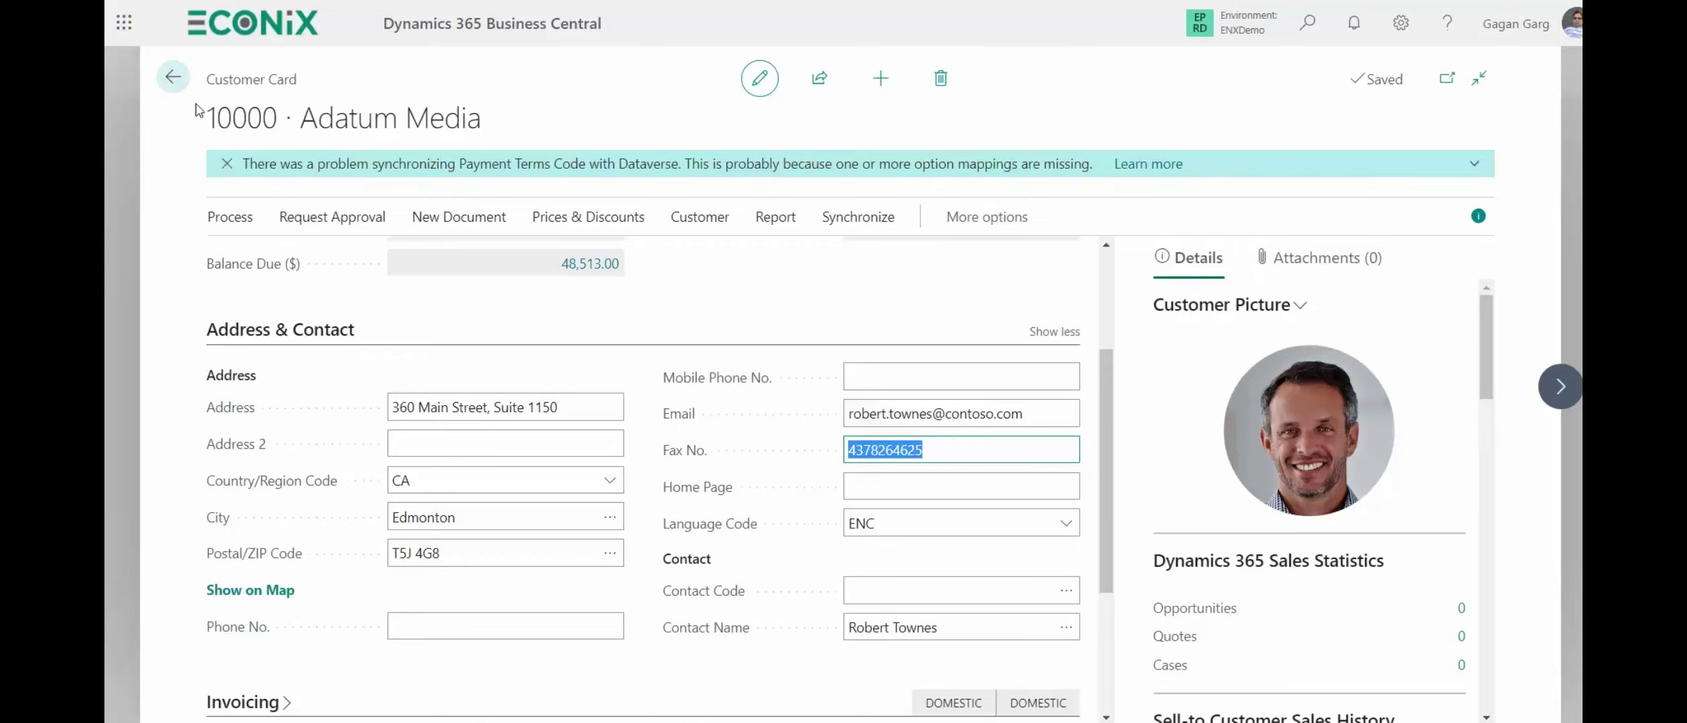
left_click(172, 77)
Open the Sales Orders list and open the first Adatum Corporation order, with document date 2021-04-02
left_click(764, 75)
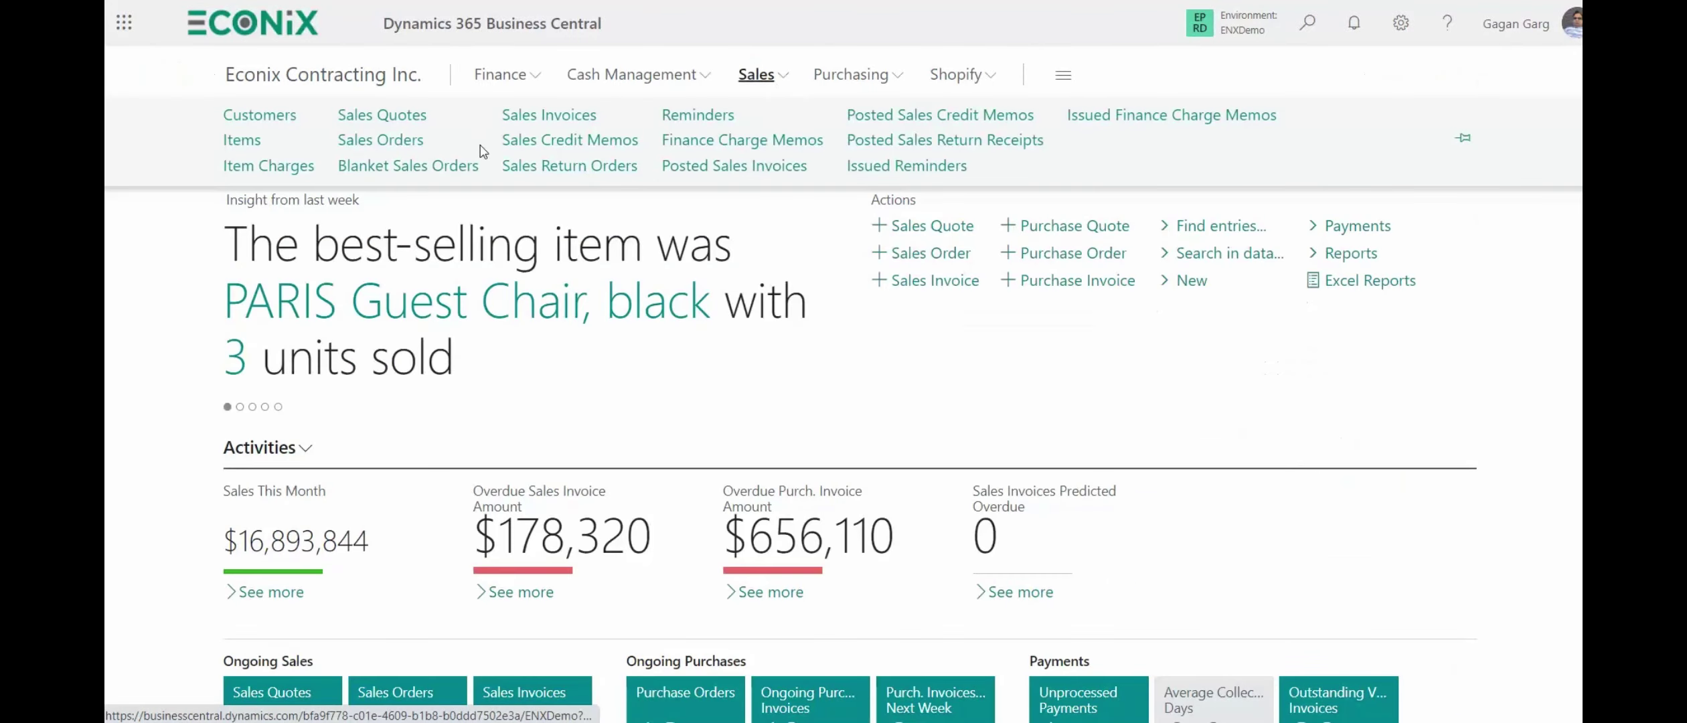
left_click(397, 145)
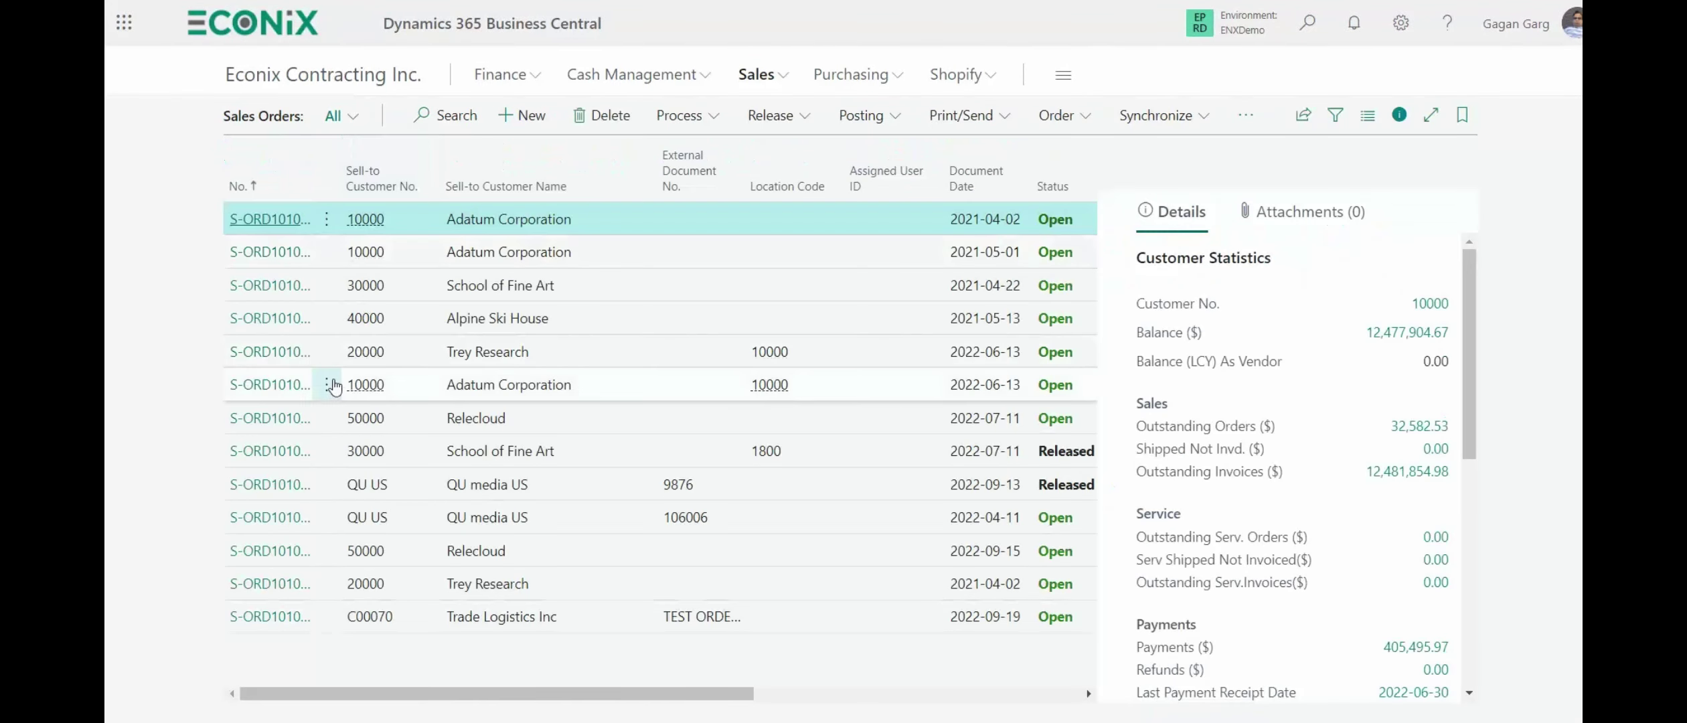
left_click(259, 223)
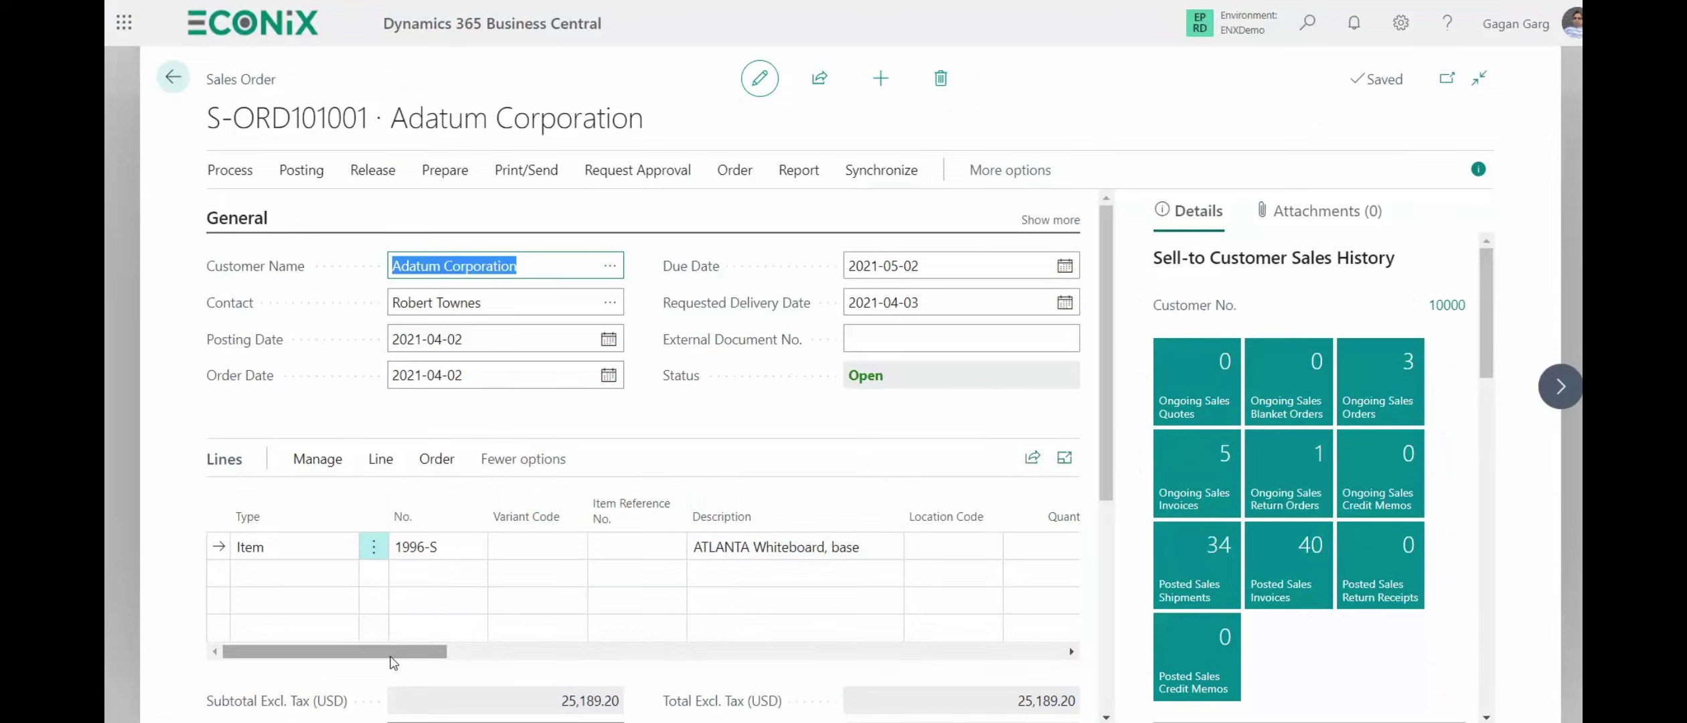
Send the Adatum Corporation sales order by e-Fax without approval, and acknowledge the message
left_click(515, 176)
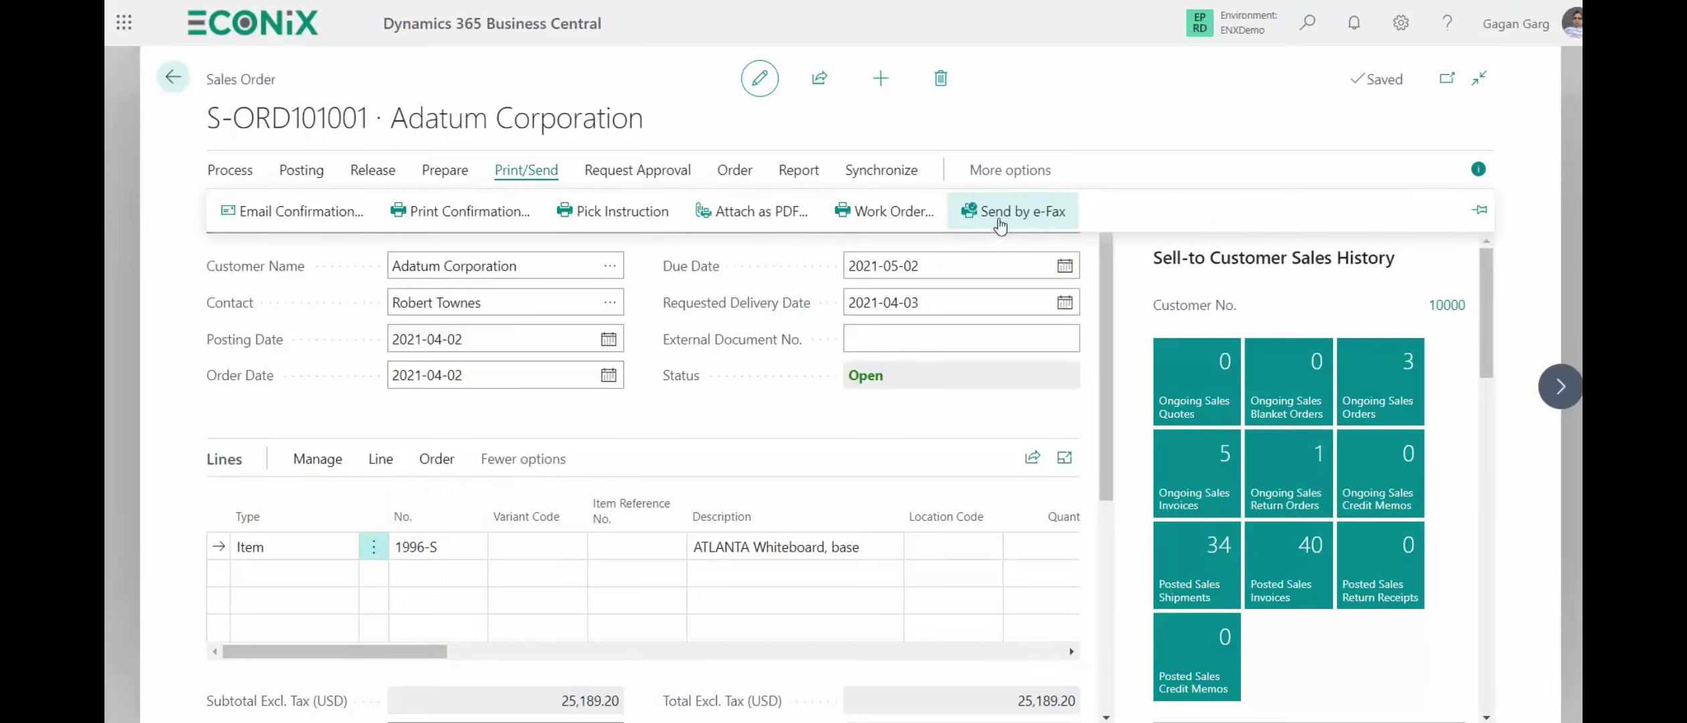
left_click(998, 222)
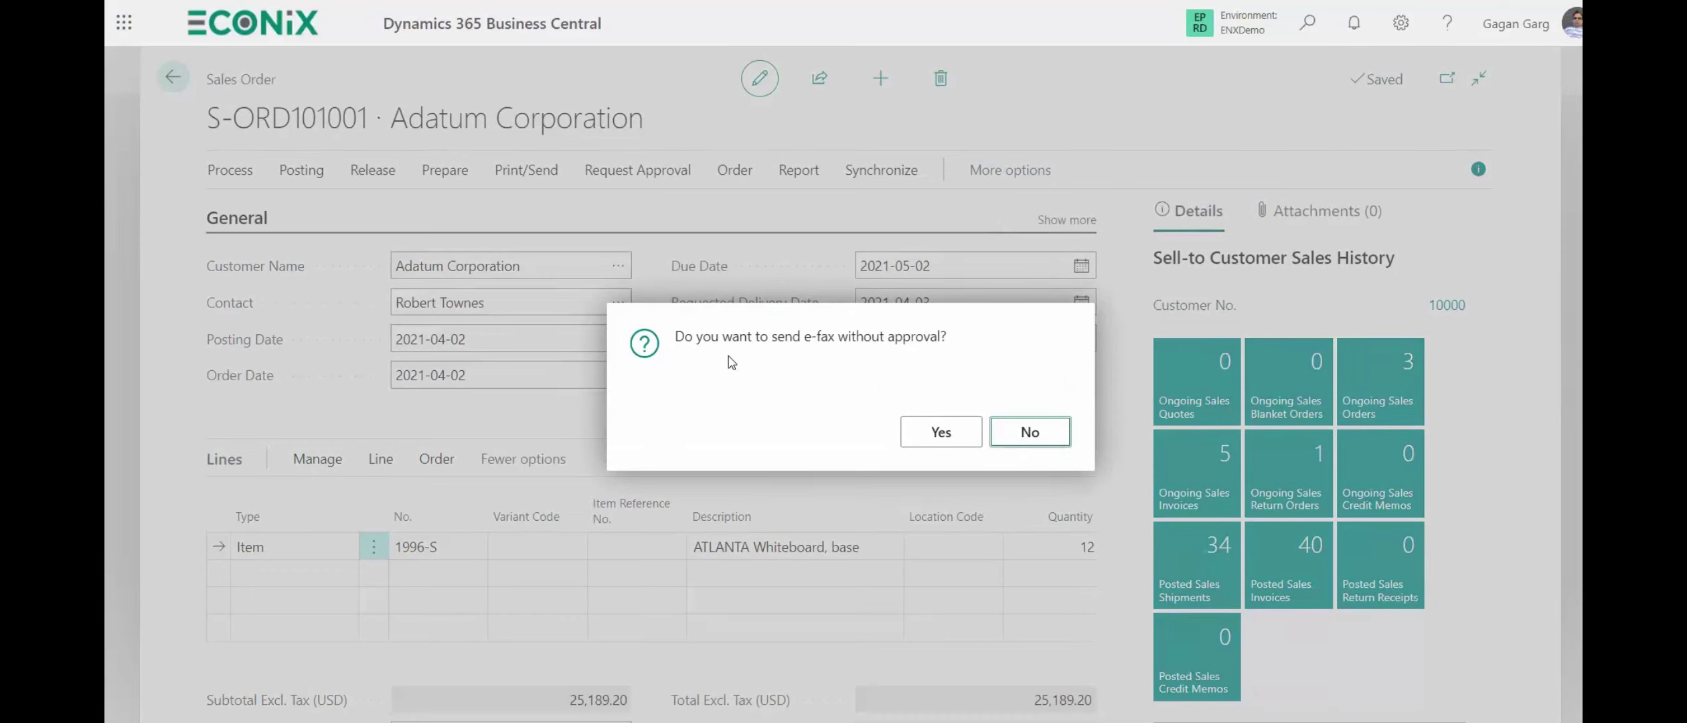
left_click(905, 434)
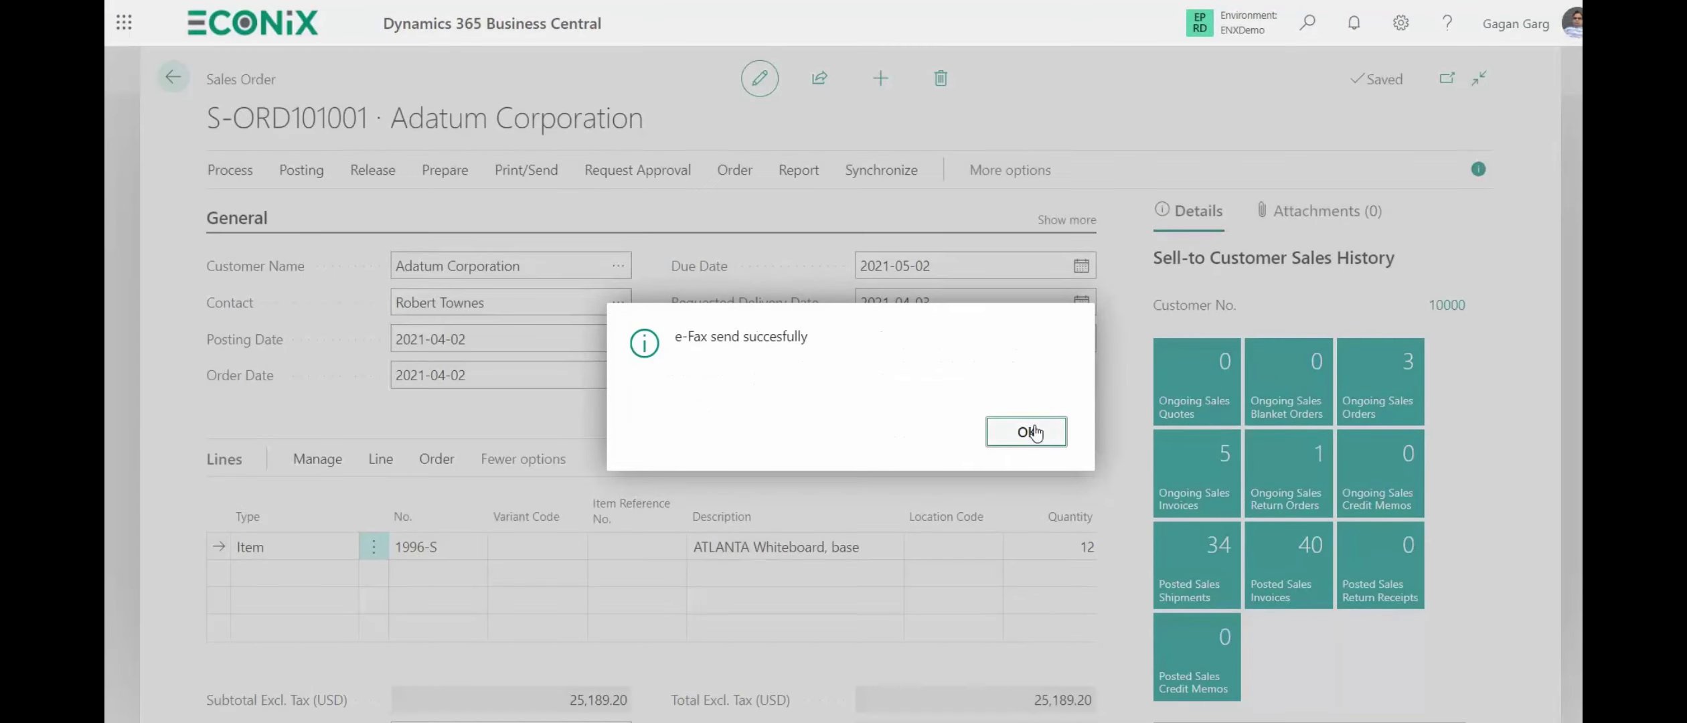
left_click(1033, 432)
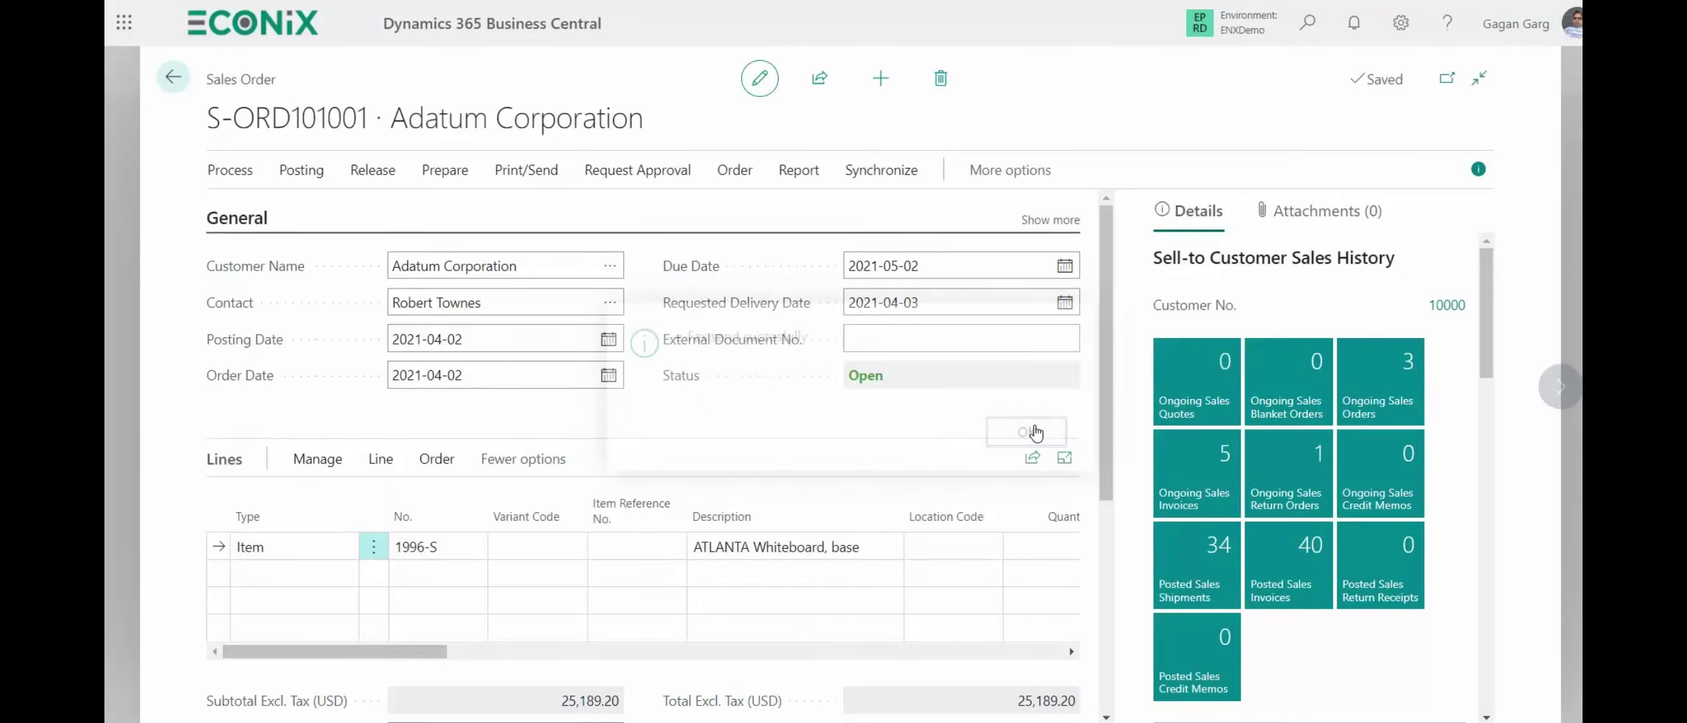
Search for "fax lo", check the latest entry in the e-Fax Log, and close the log
left_click(1316, 43)
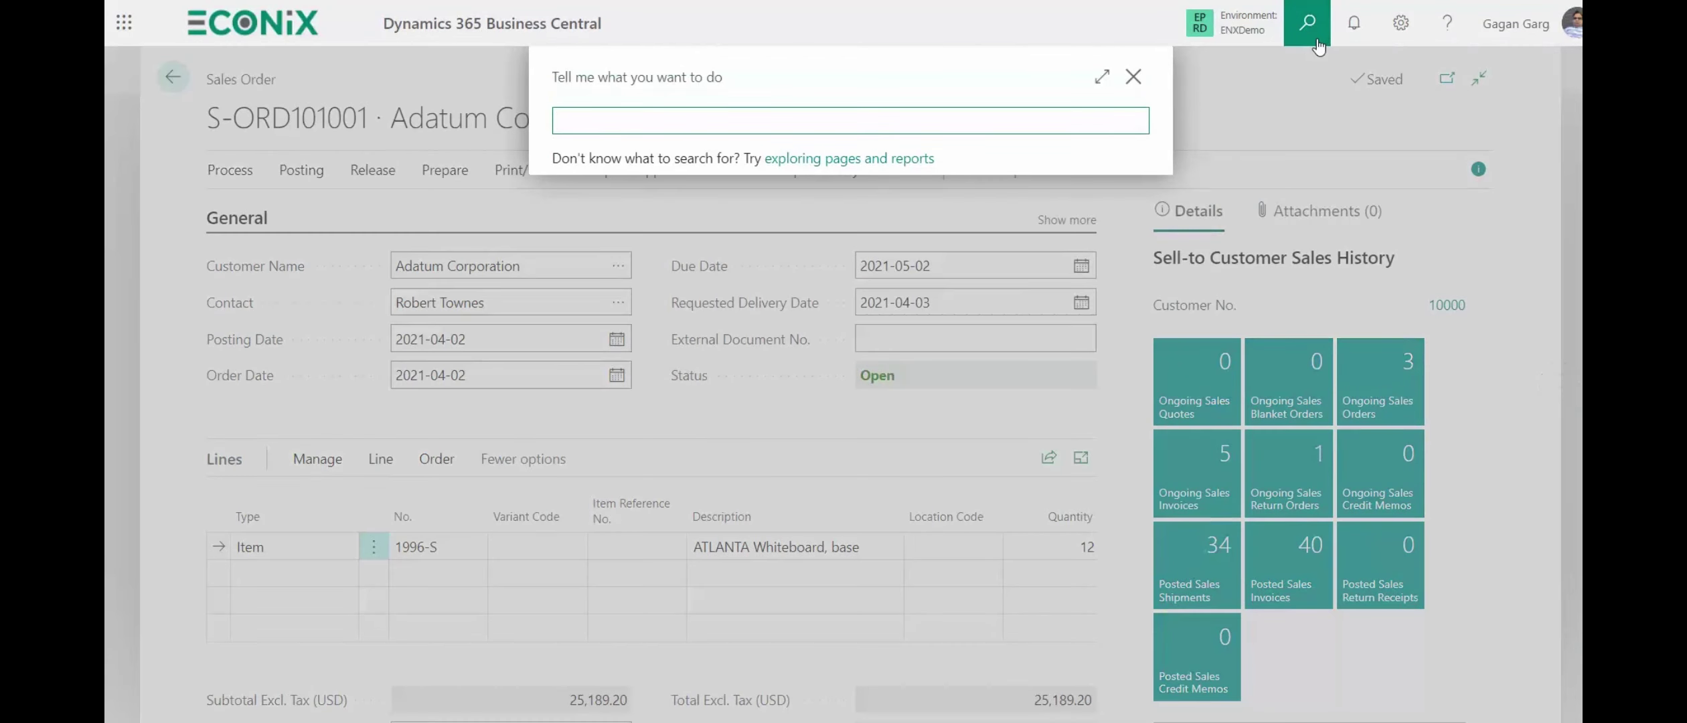
type("fax lo")
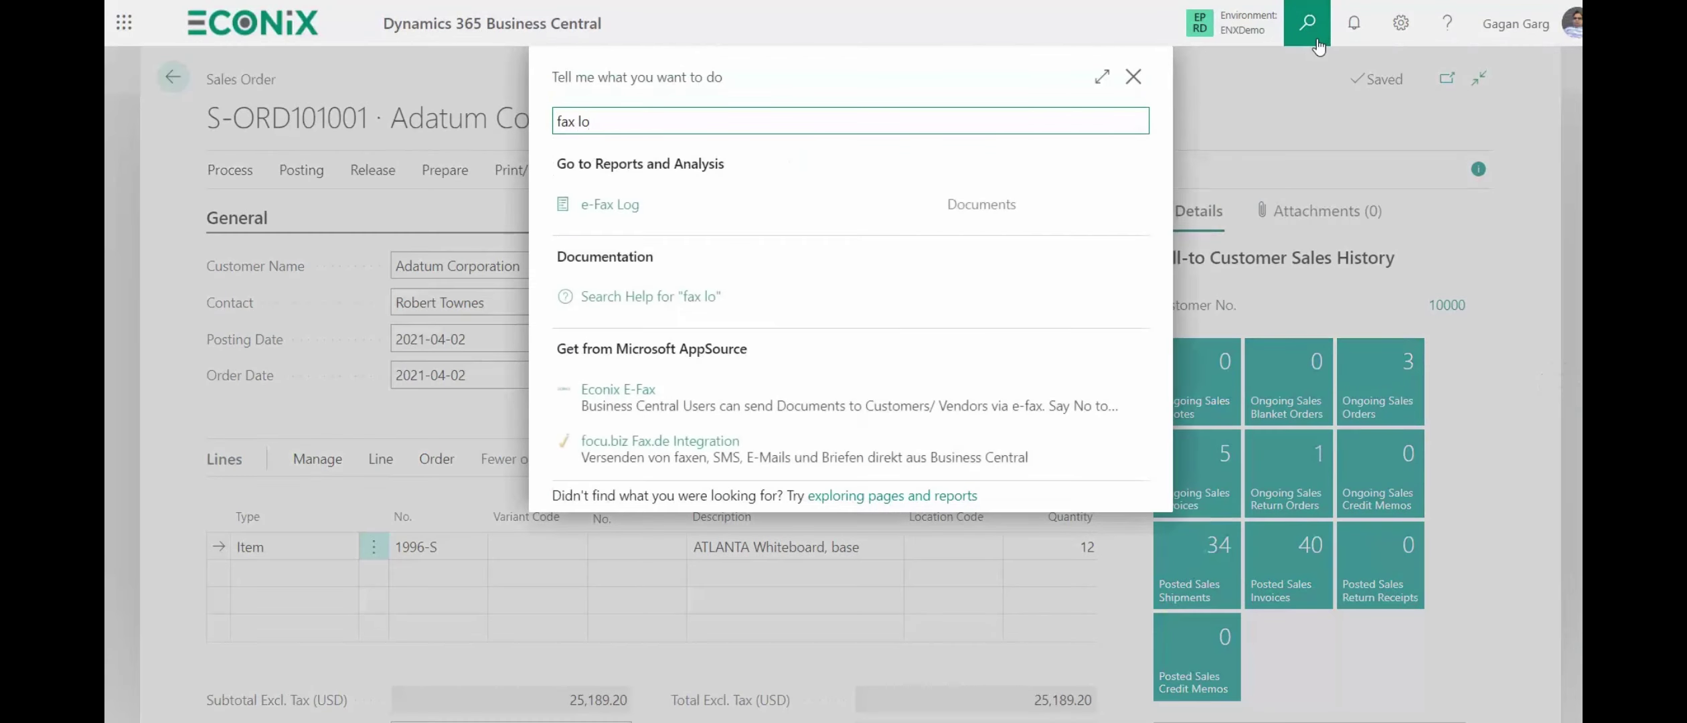
left_click(668, 215)
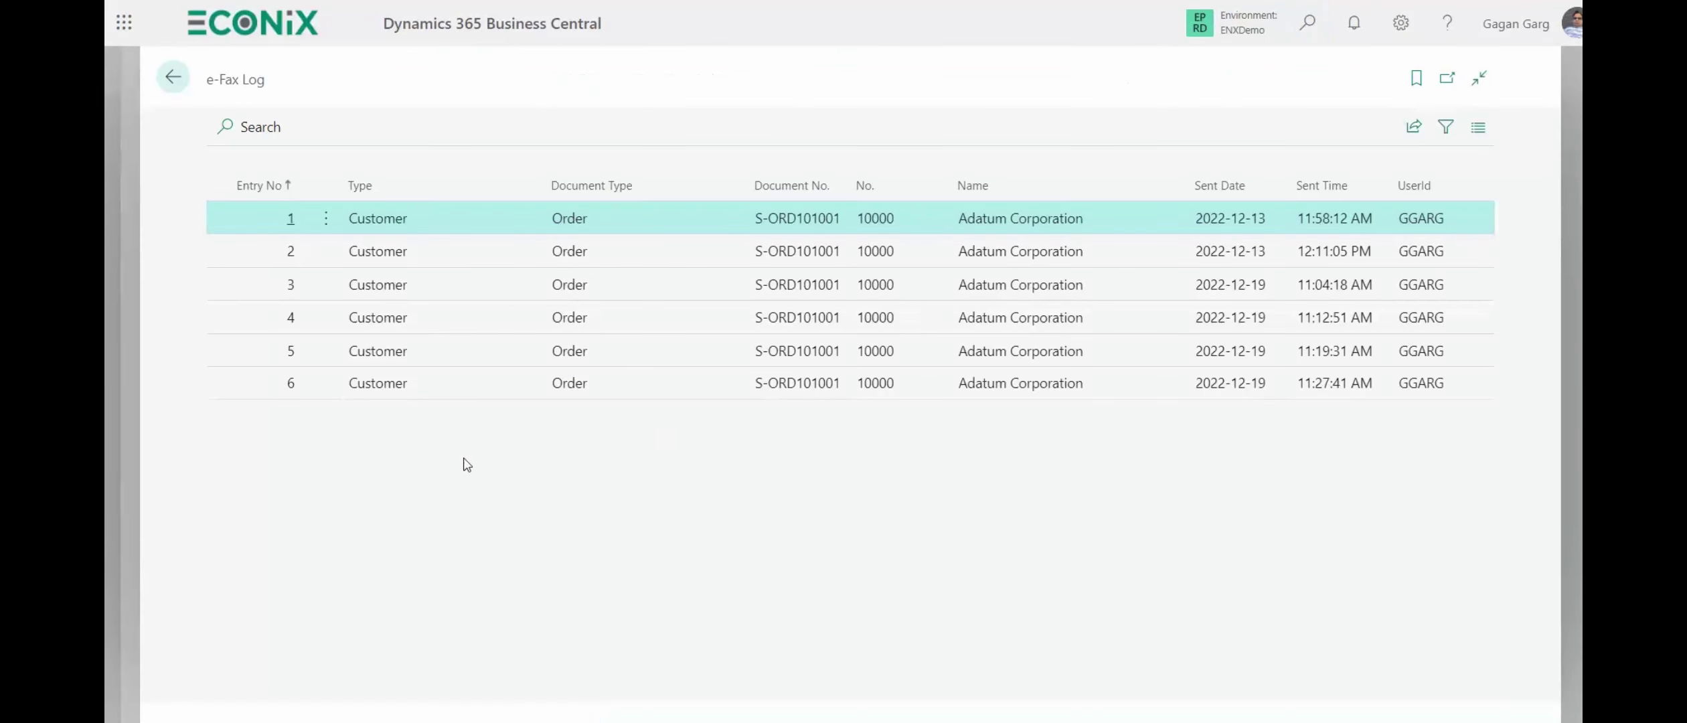
left_click(402, 385)
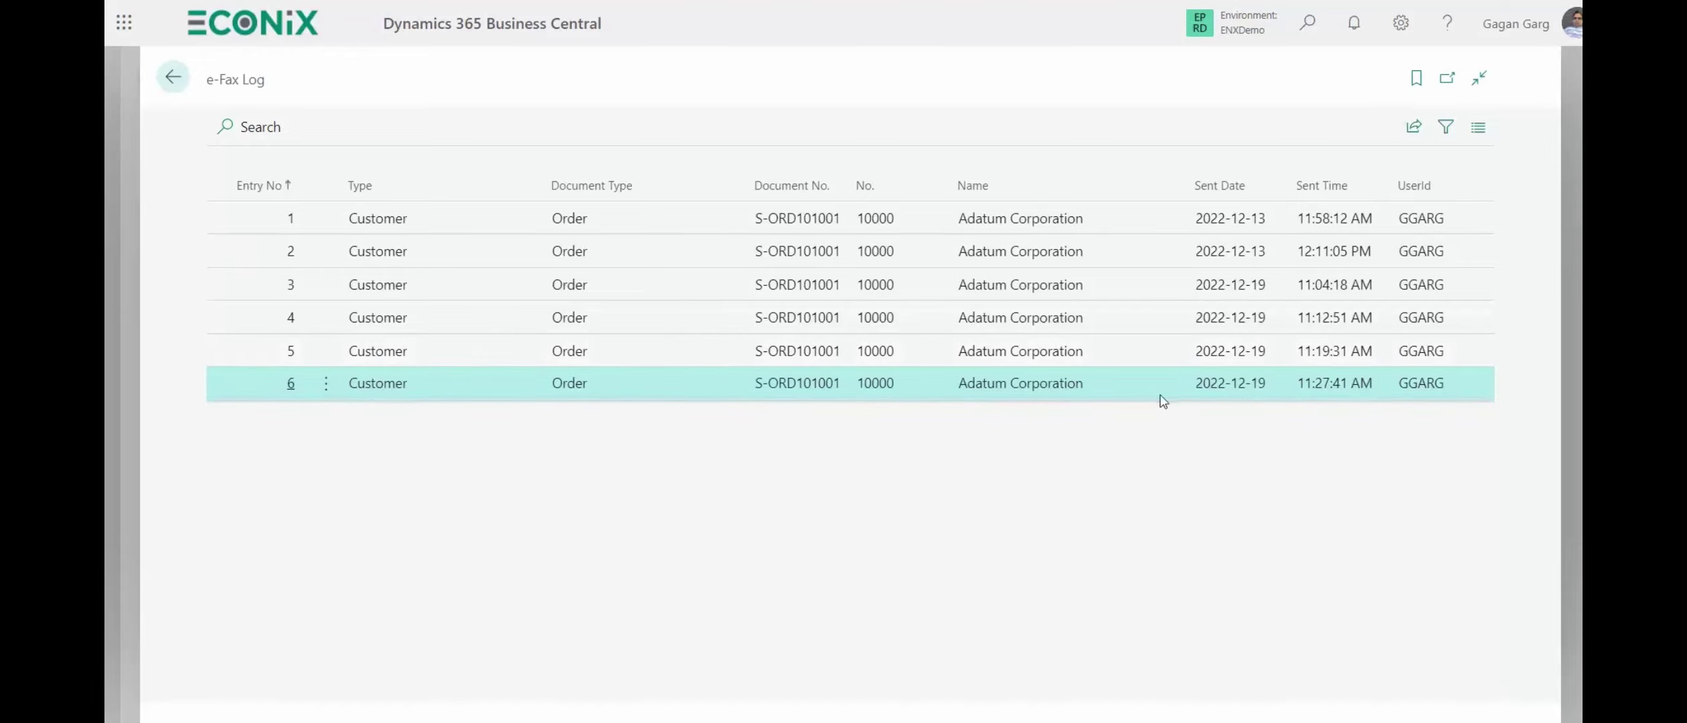
left_click(171, 78)
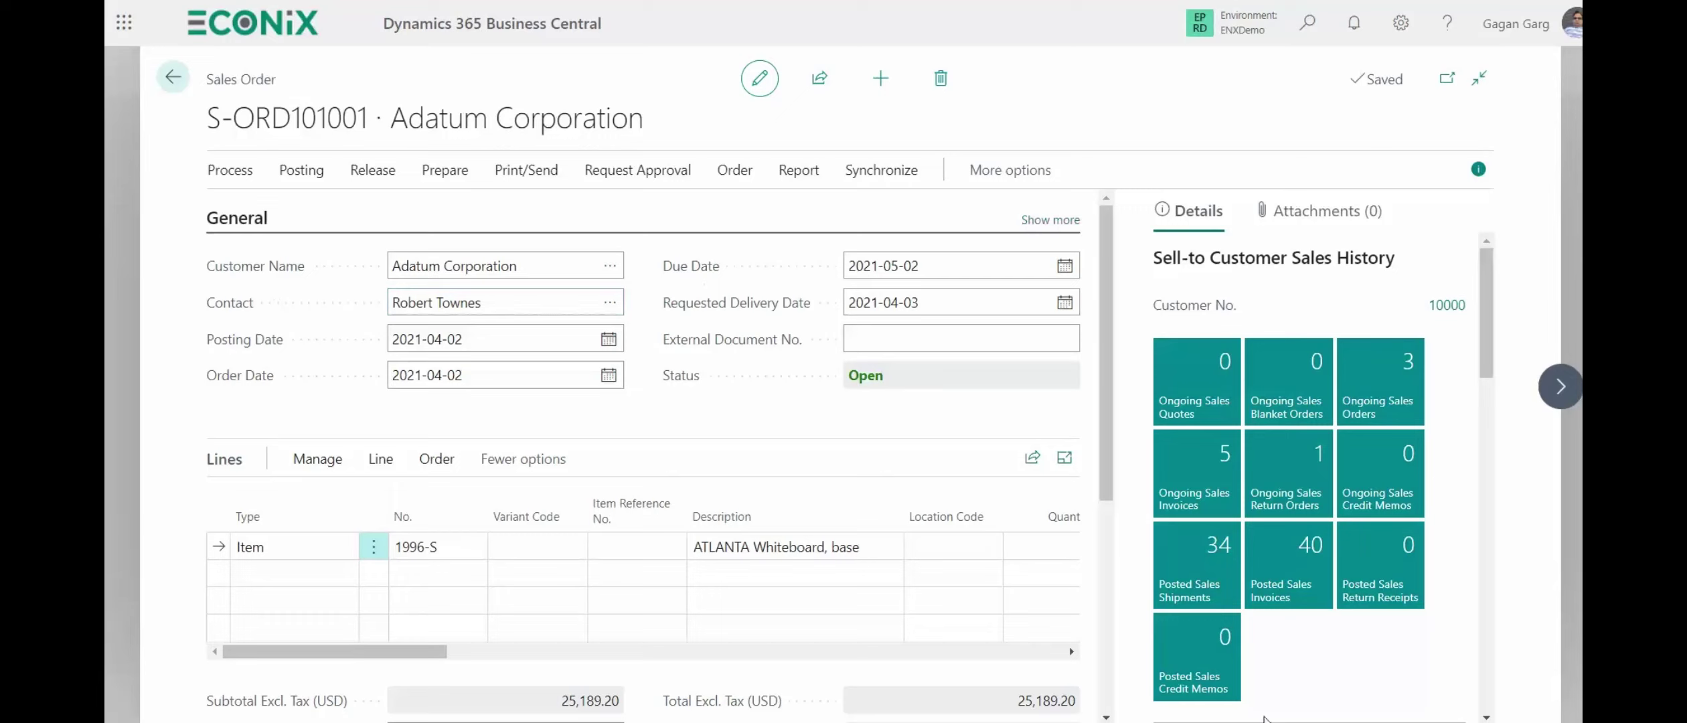
Switch to the Outlook inbox and open the PDF attachment of the RingCentral fax message dated 13/12/2022 6:20 p.m
mouse_move(794, 722)
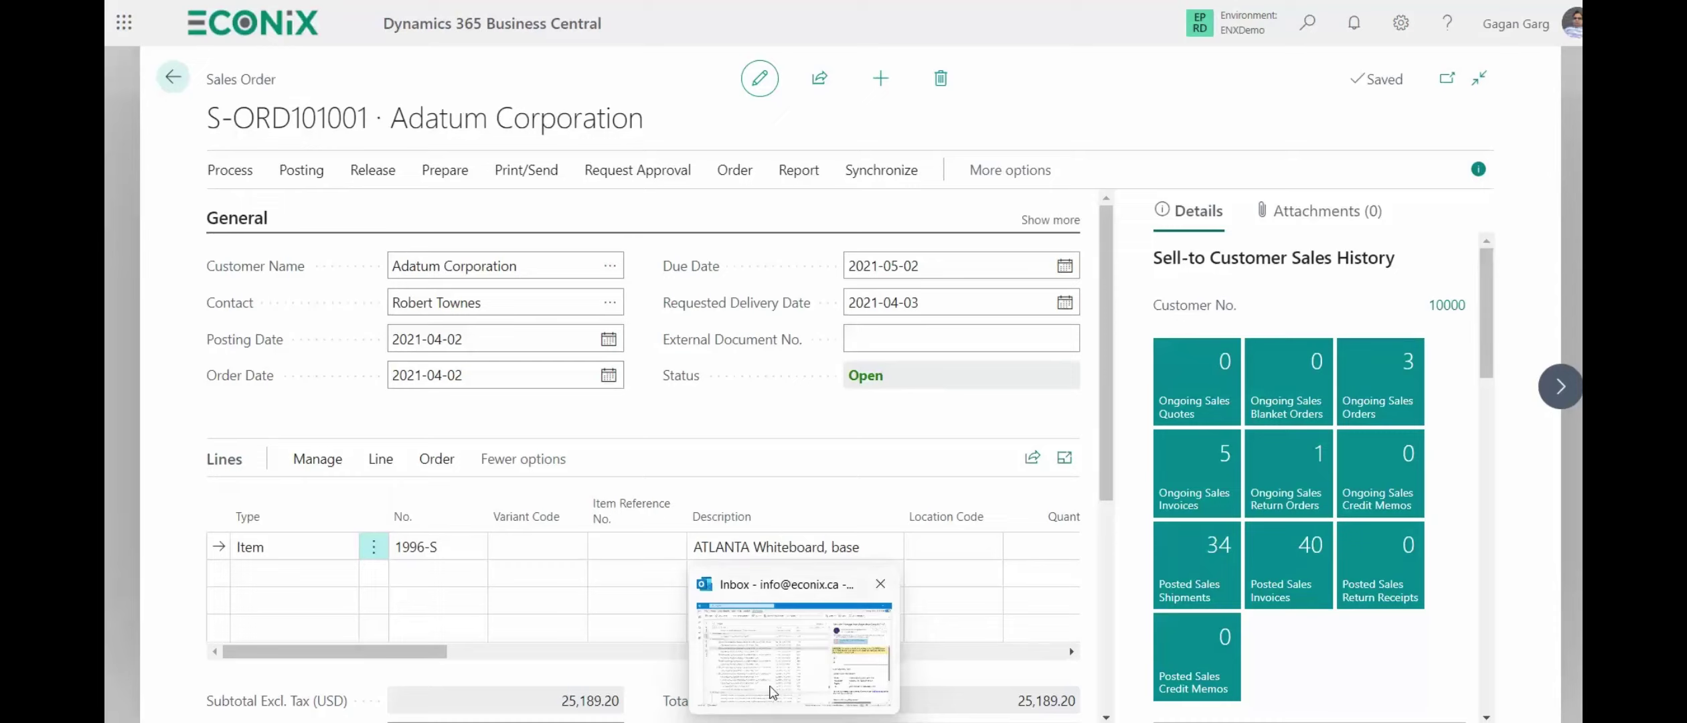
left_click(774, 689)
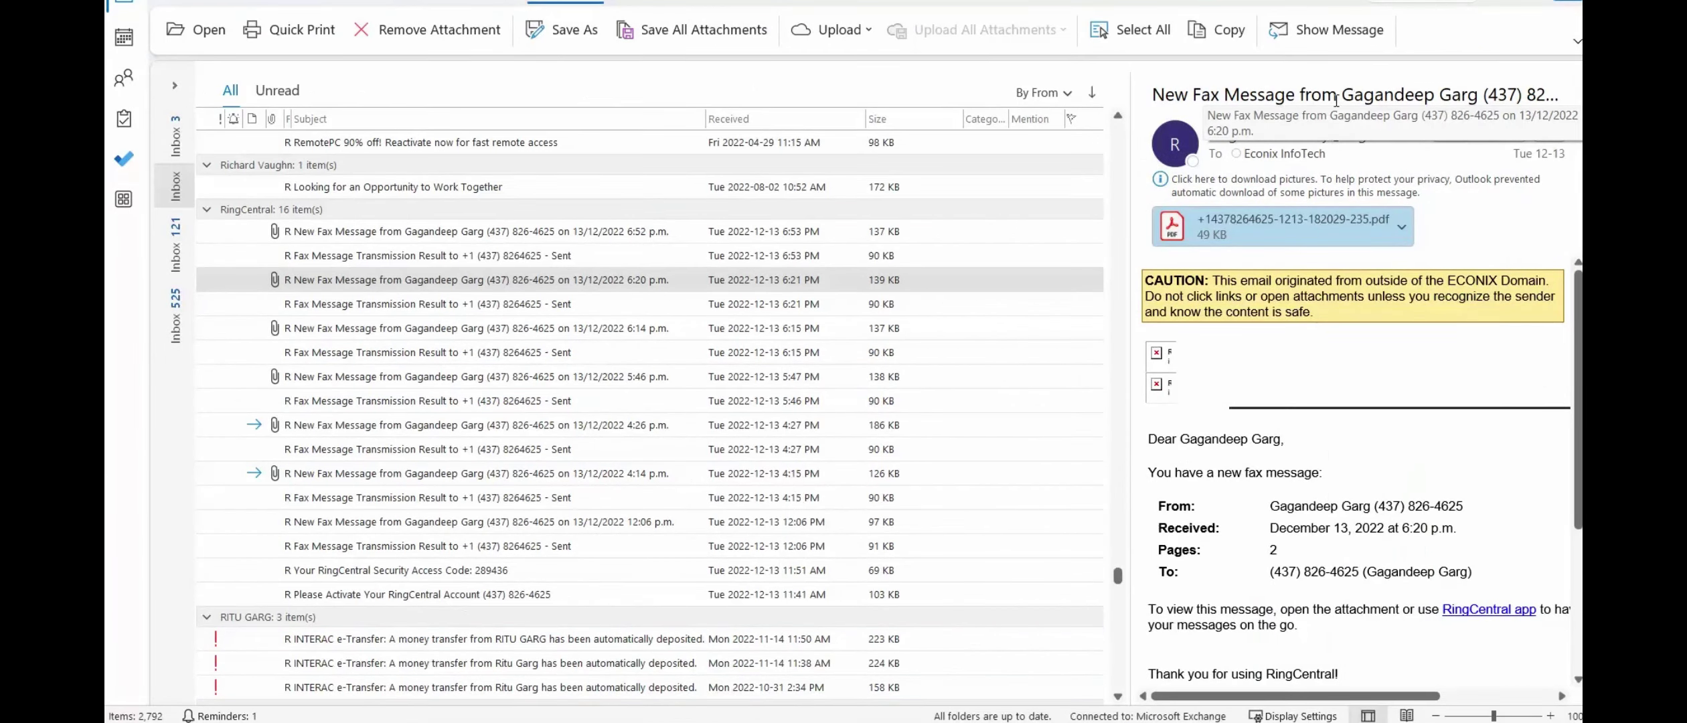
left_click_drag(1346, 94, 1580, 94)
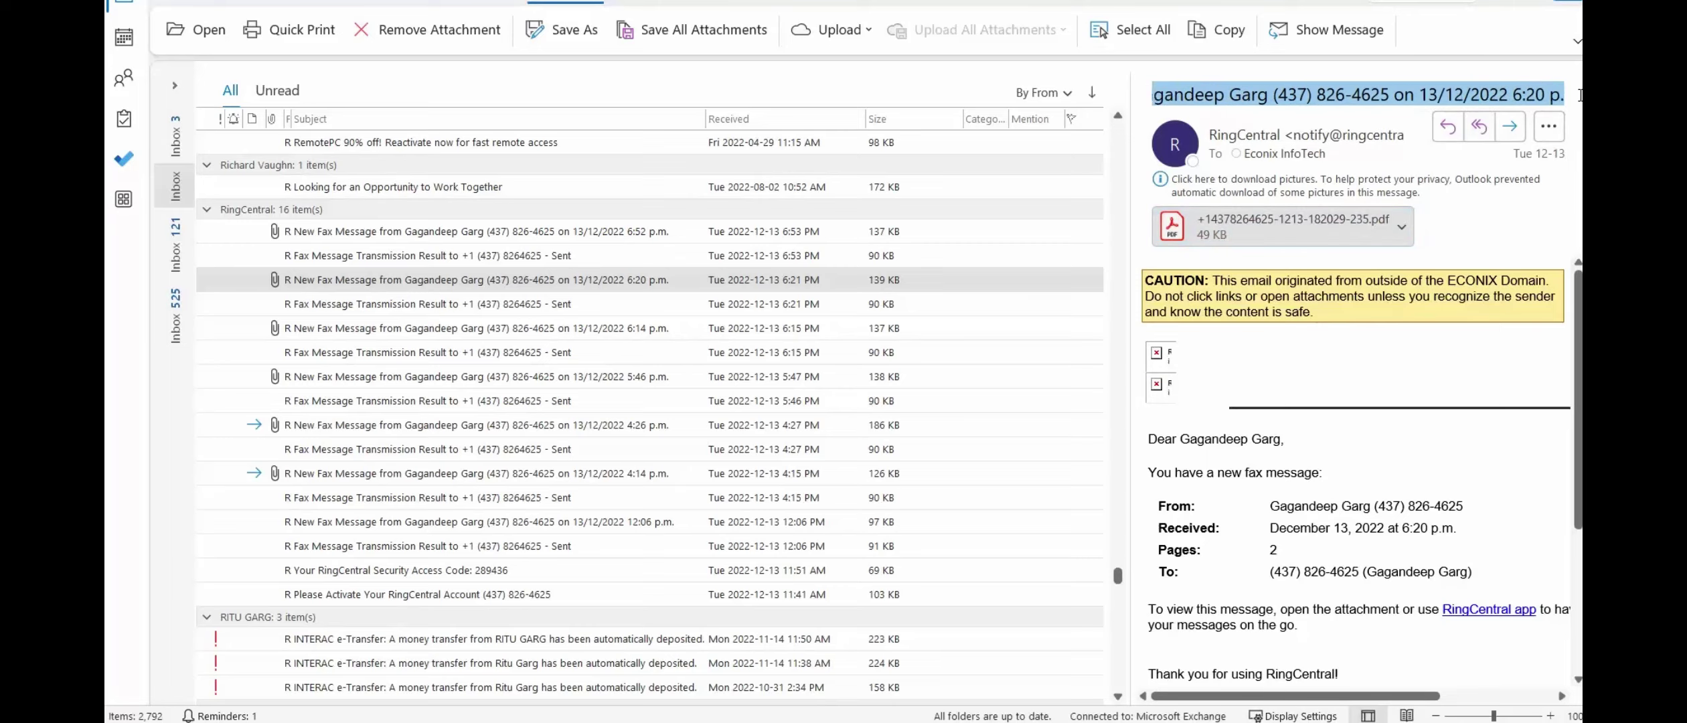
double_click(1303, 227)
Examine the received fax PDF, from the cover sheet's sender and recipient details through the invoice page's lines and totals
scroll(490, 429, "up", 20)
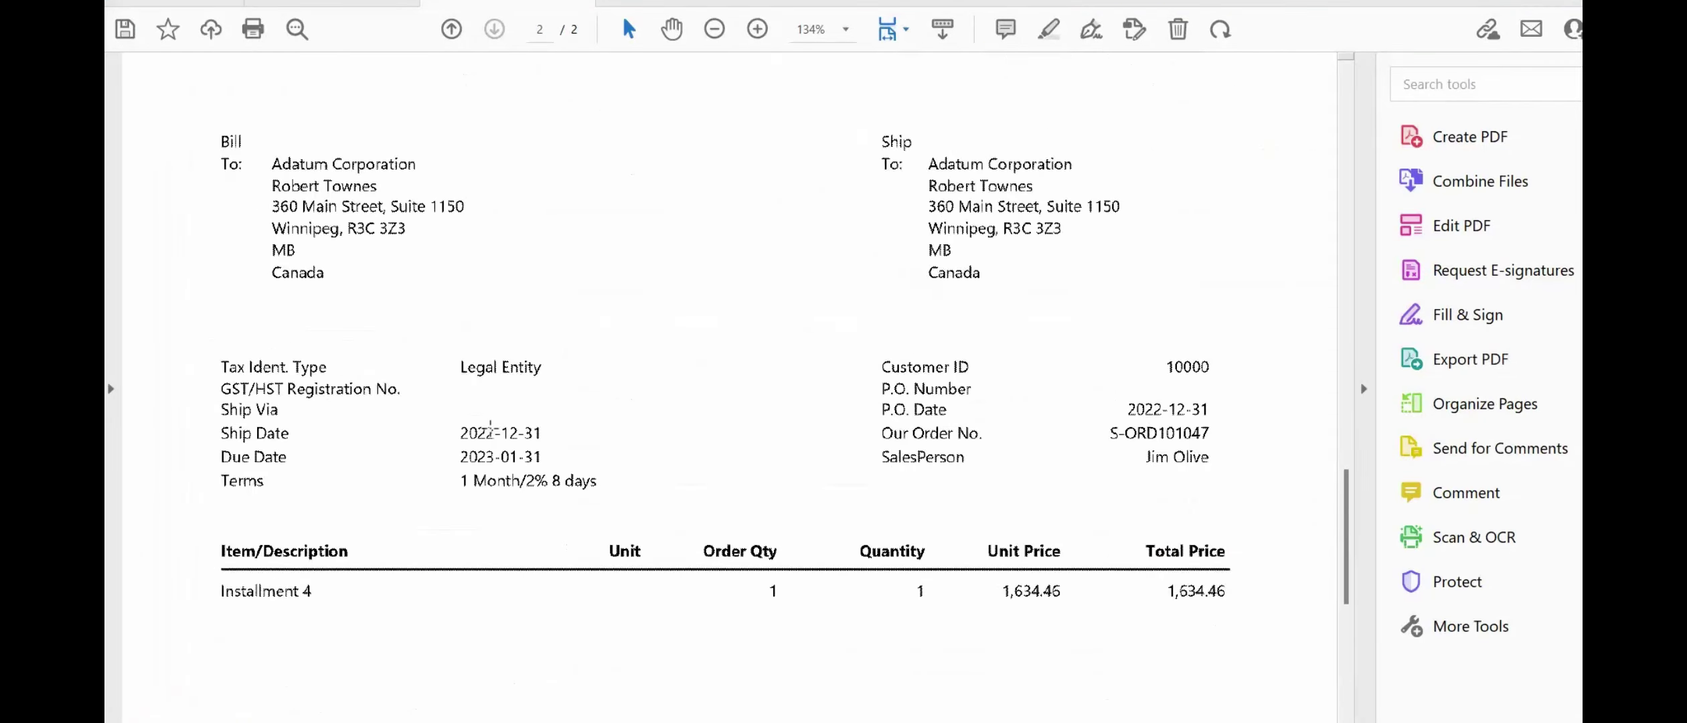
scroll(490, 428, "up", 3)
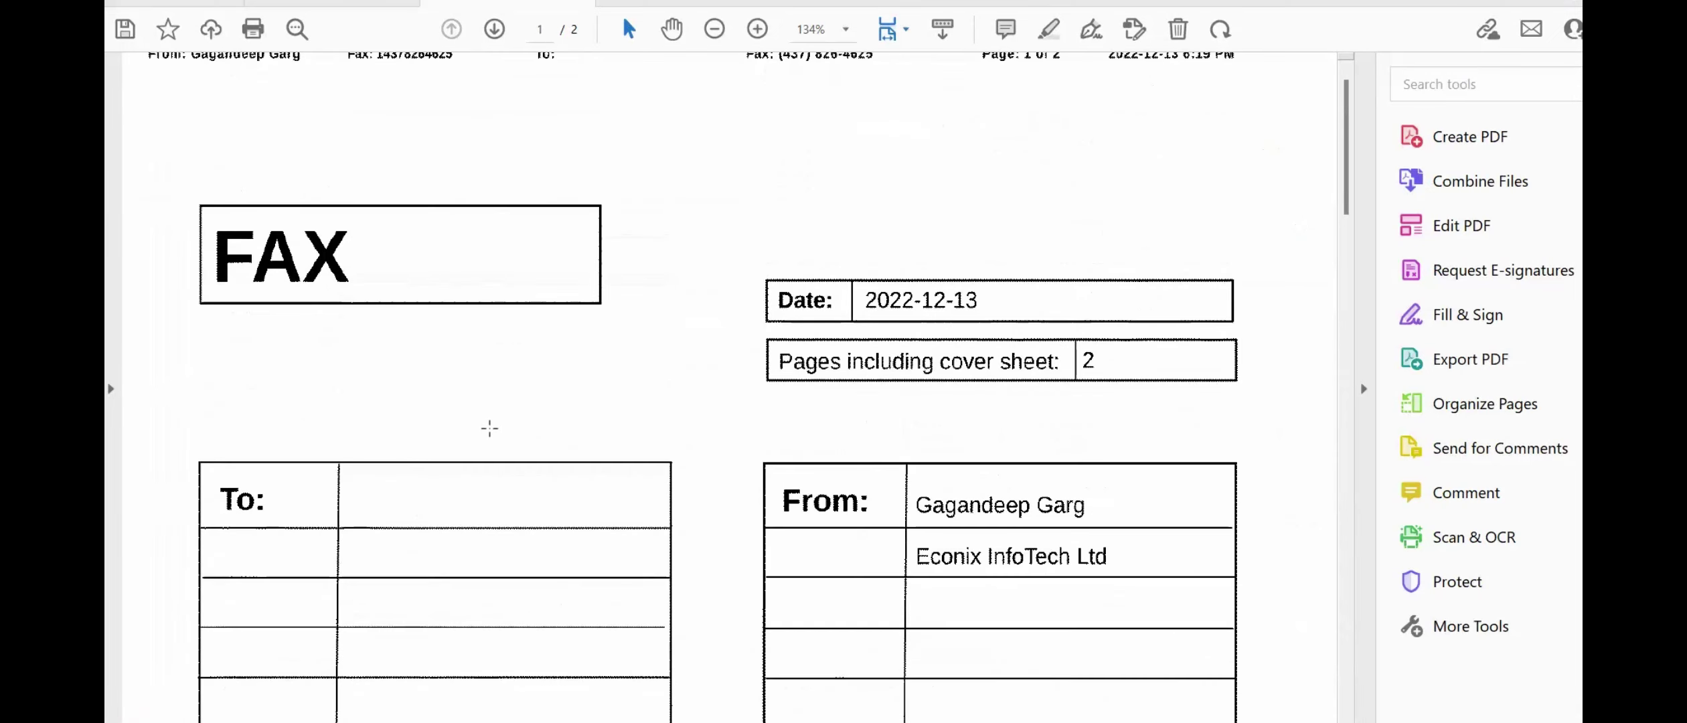
scroll(575, 409, "down", 4)
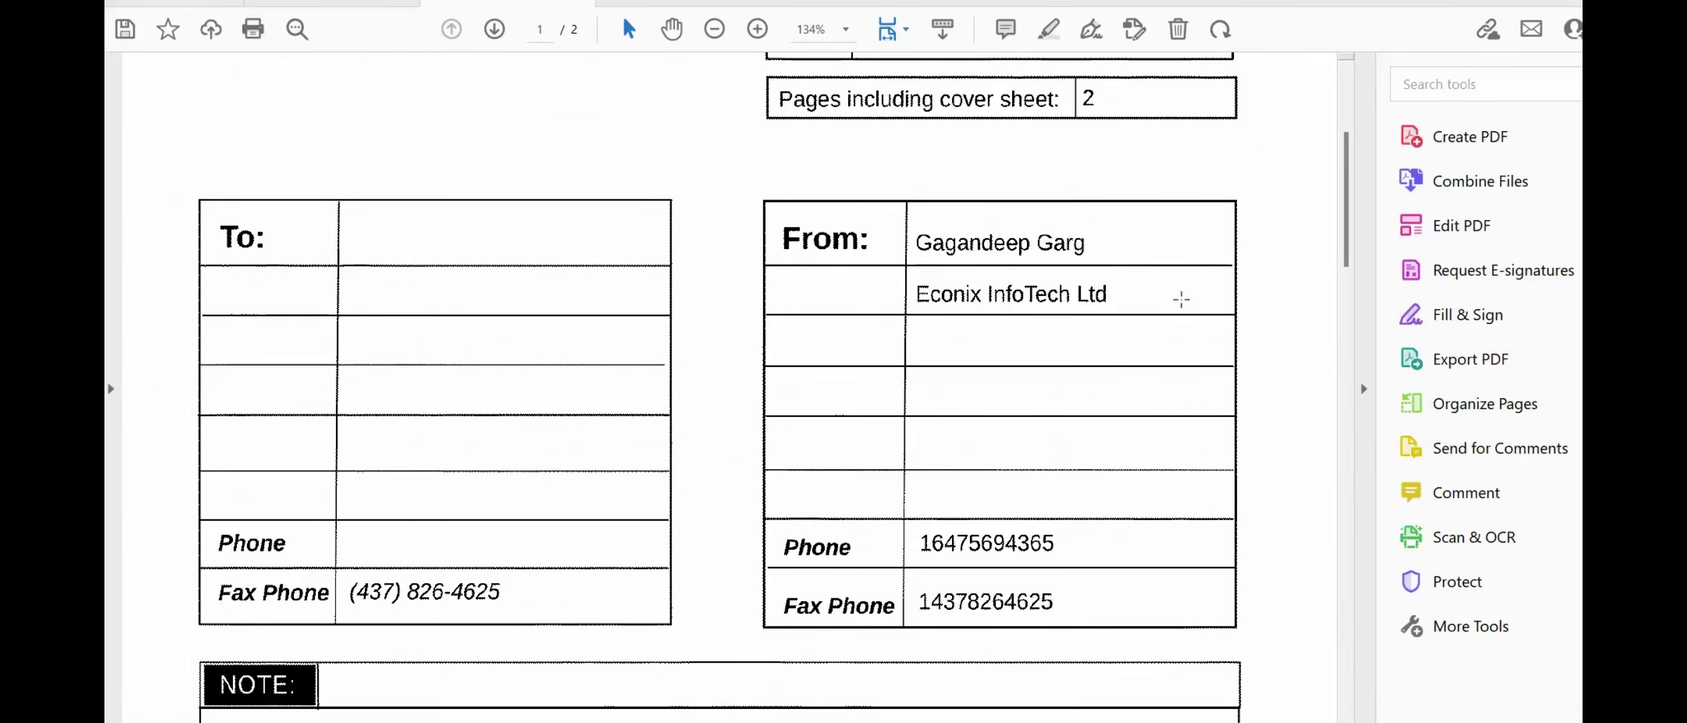
scroll(640, 557, "down", 15)
scroll(587, 541, "down", 3)
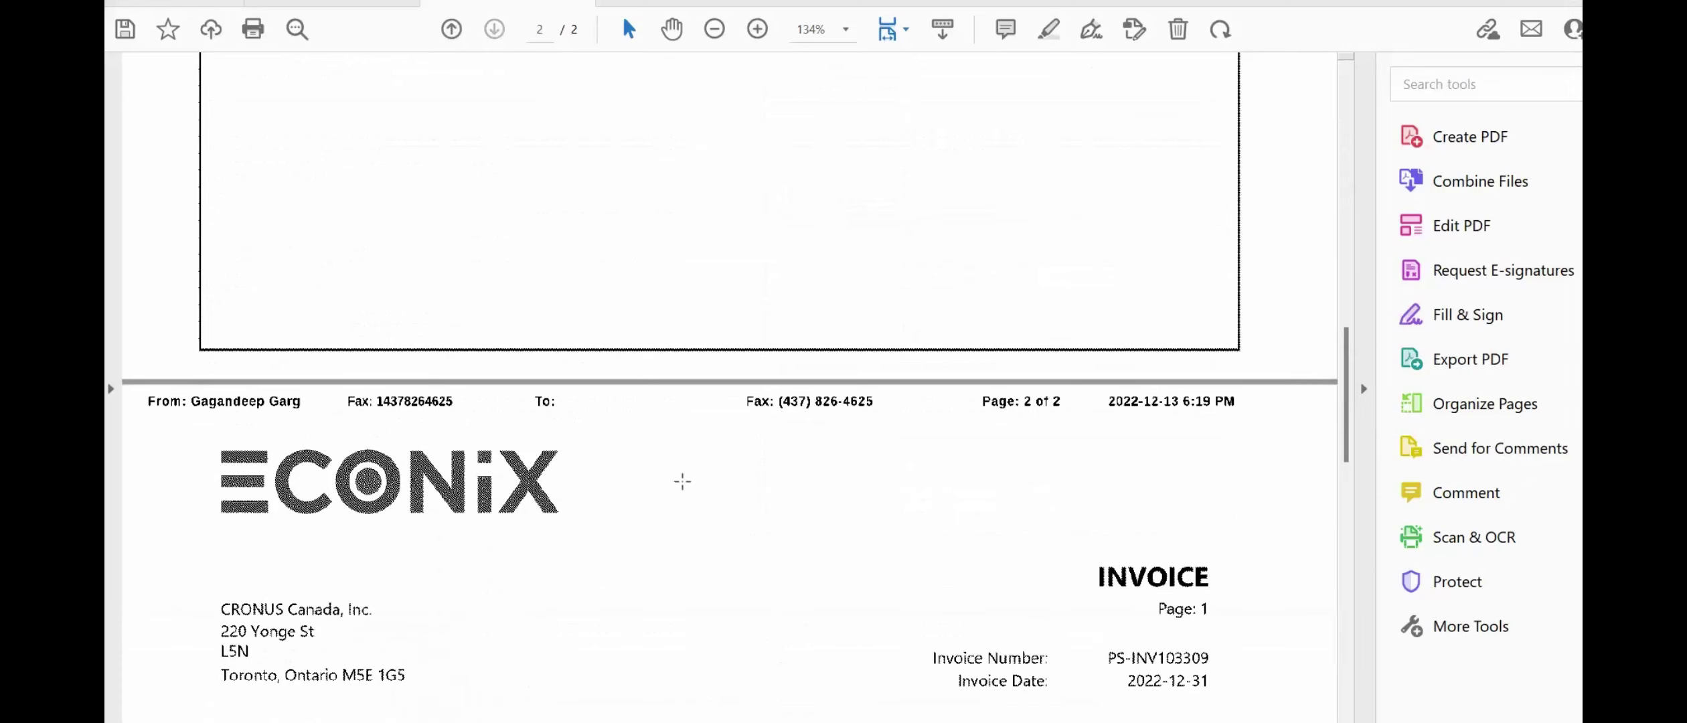
scroll(615, 494, "down", 11)
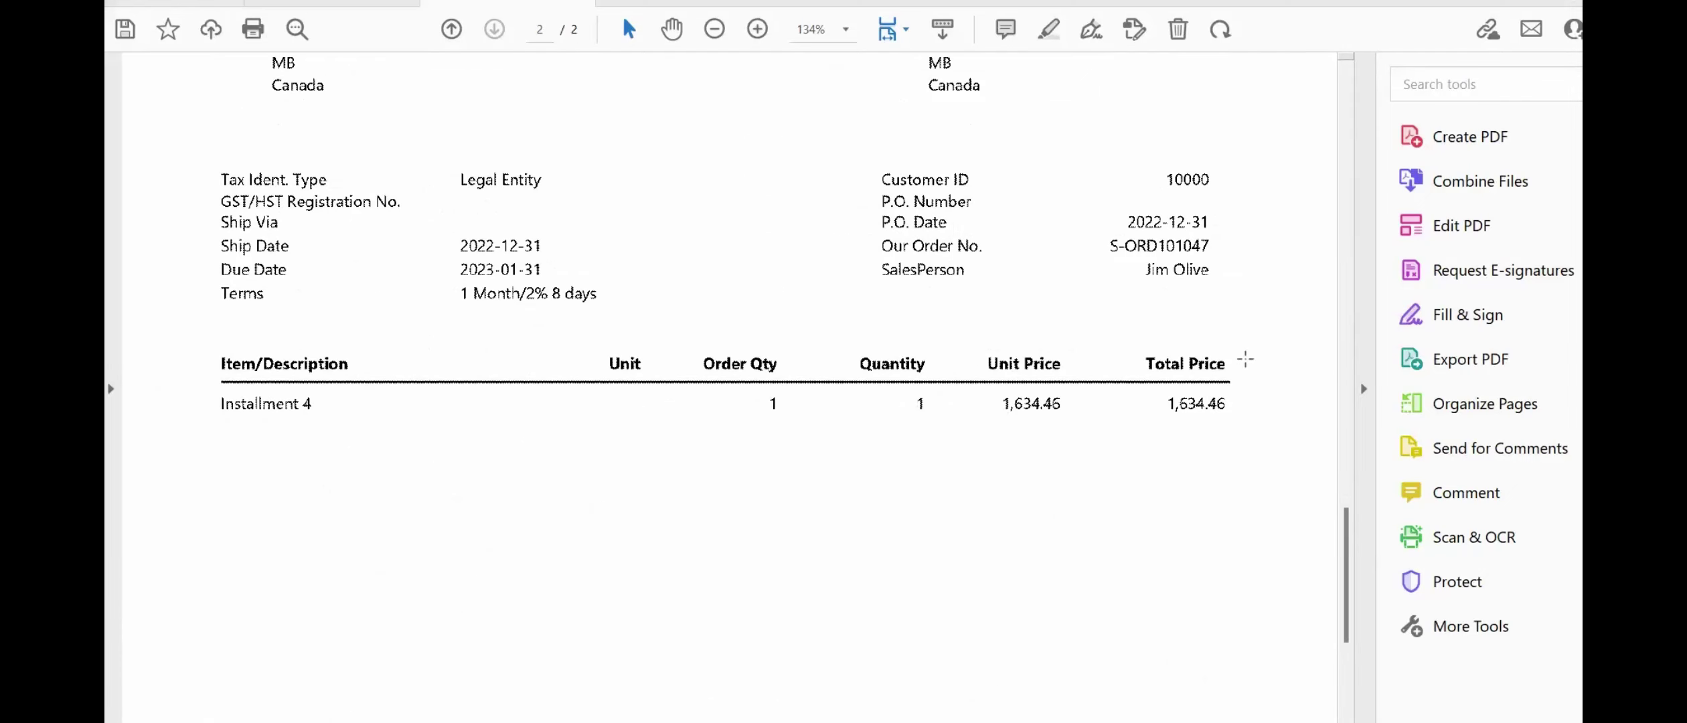
scroll(970, 479, "down", 5)
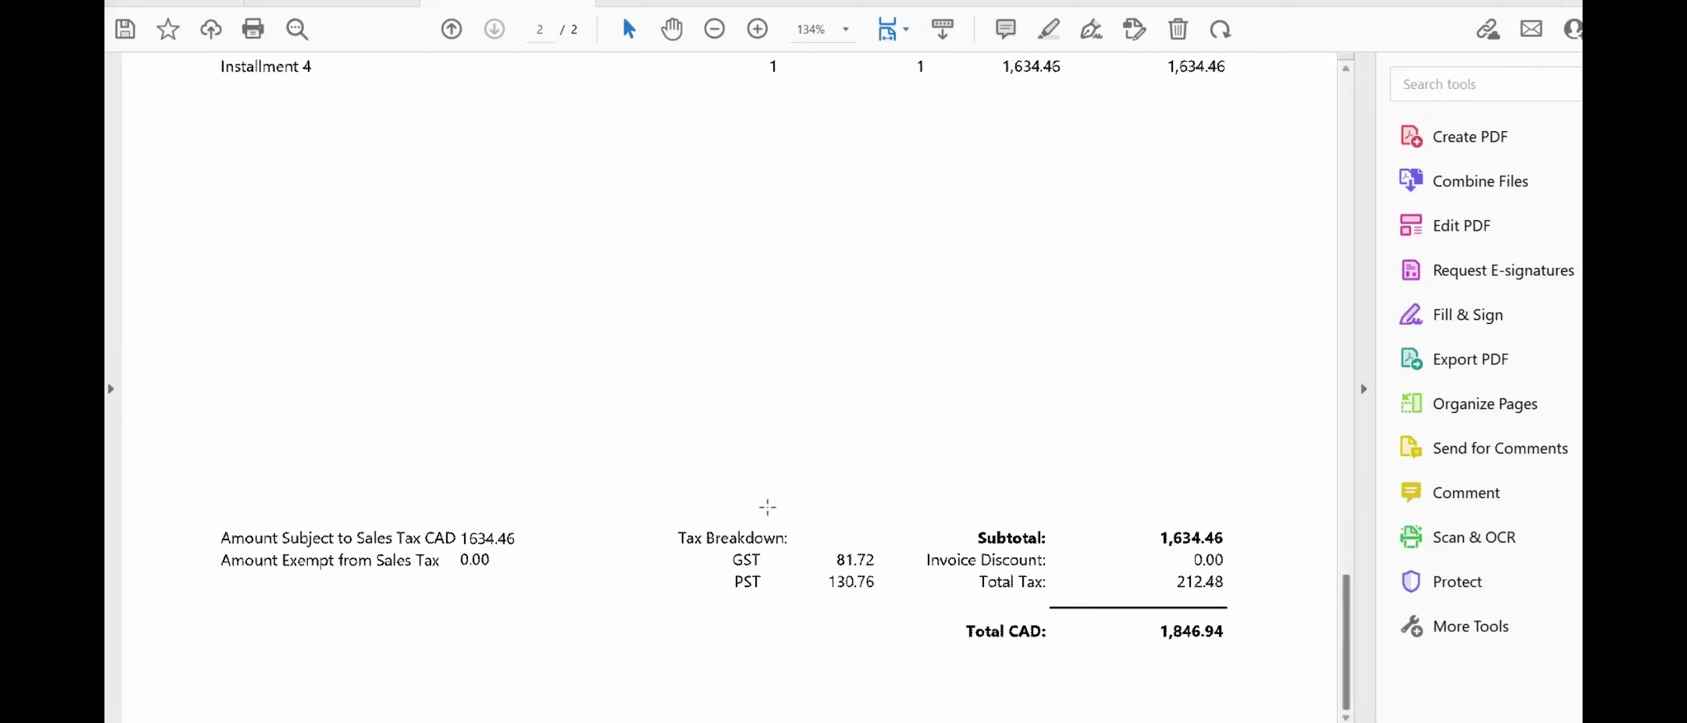
Switch back to Business Central in Chrome, close the sales order, and return to the Econix Contracting Inc. home page
mouse_move(1009, 721)
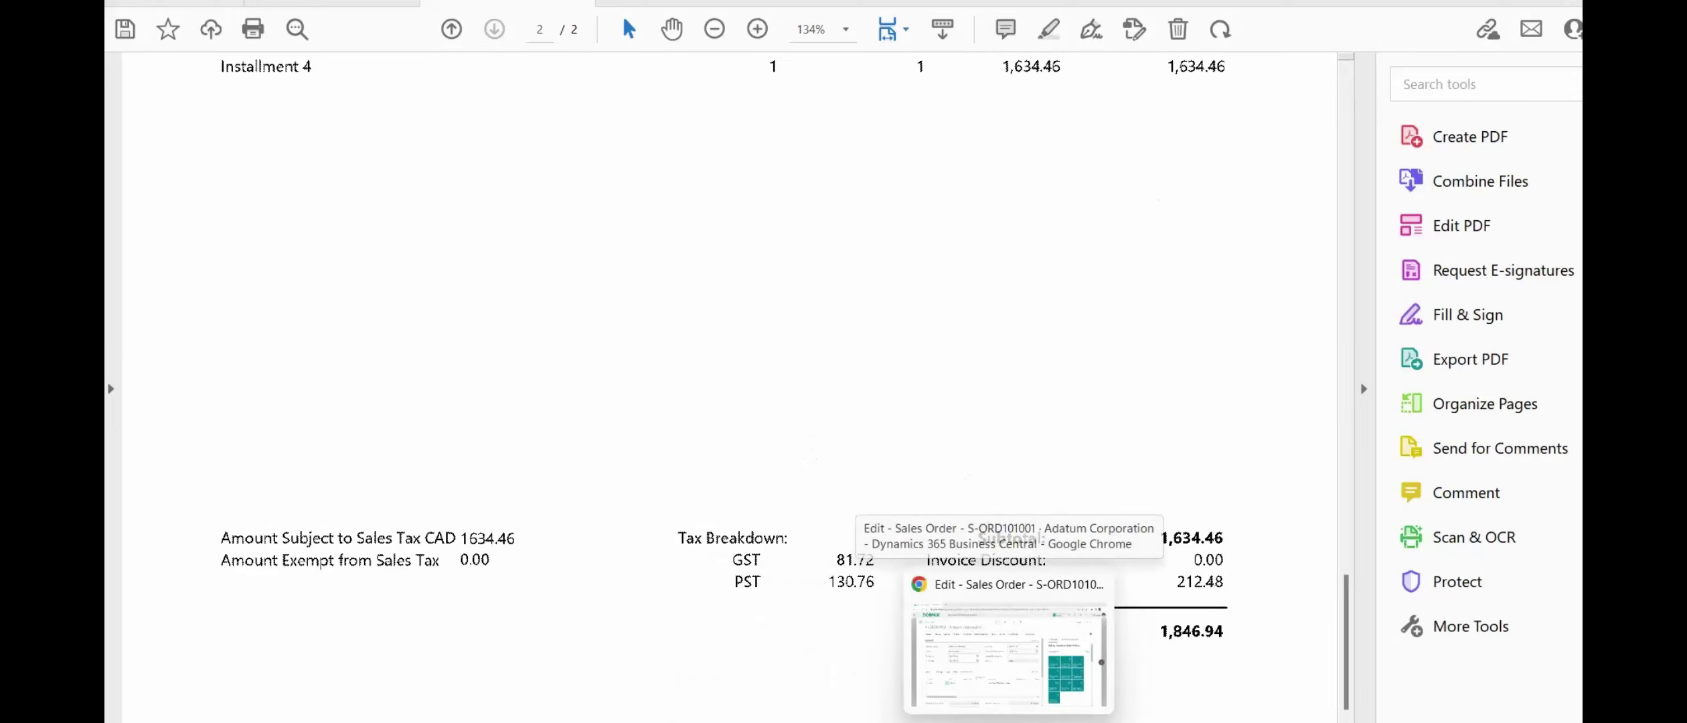
left_click(1008, 646)
left_click(172, 79)
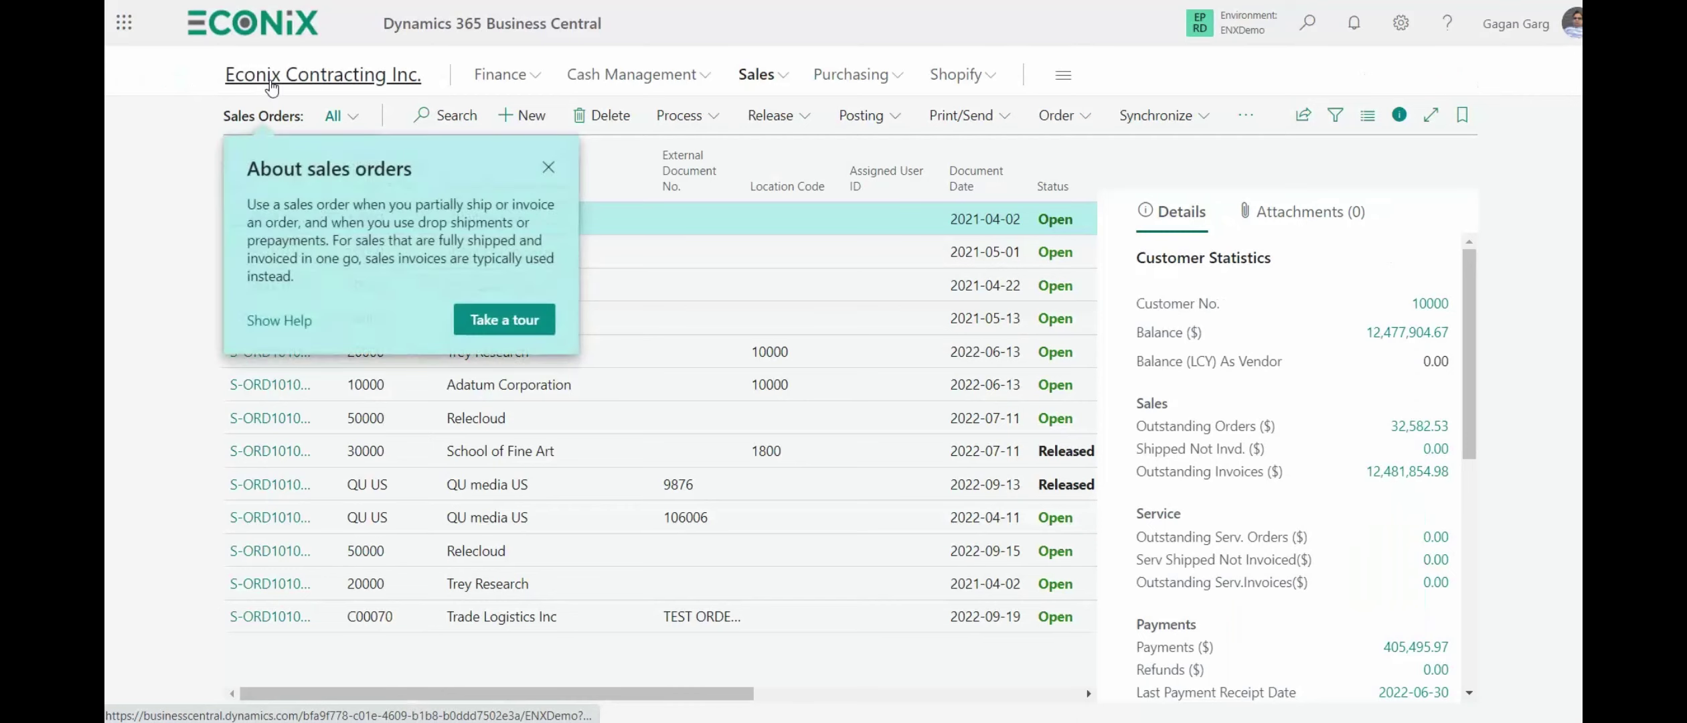
left_click(263, 75)
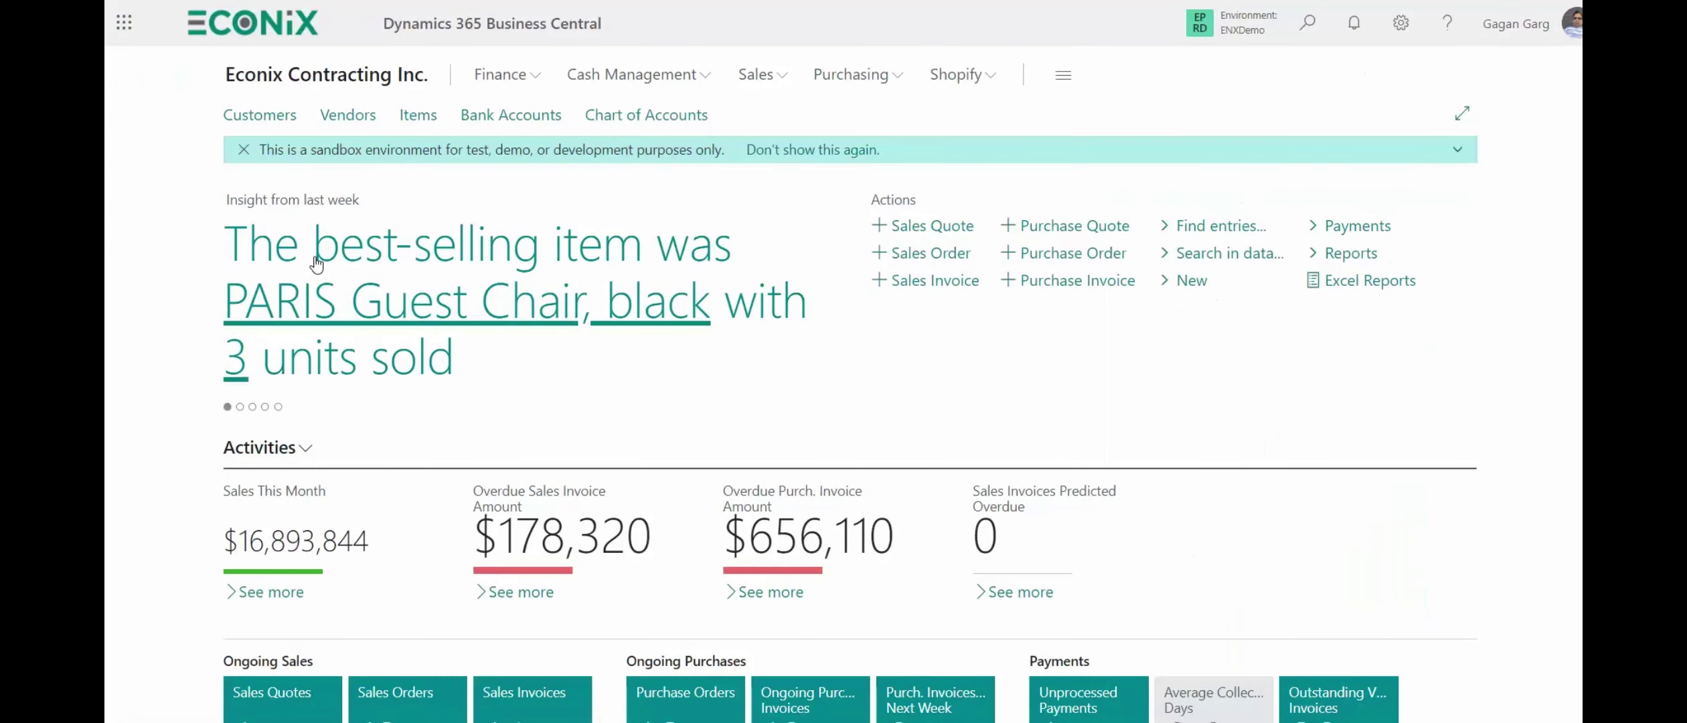